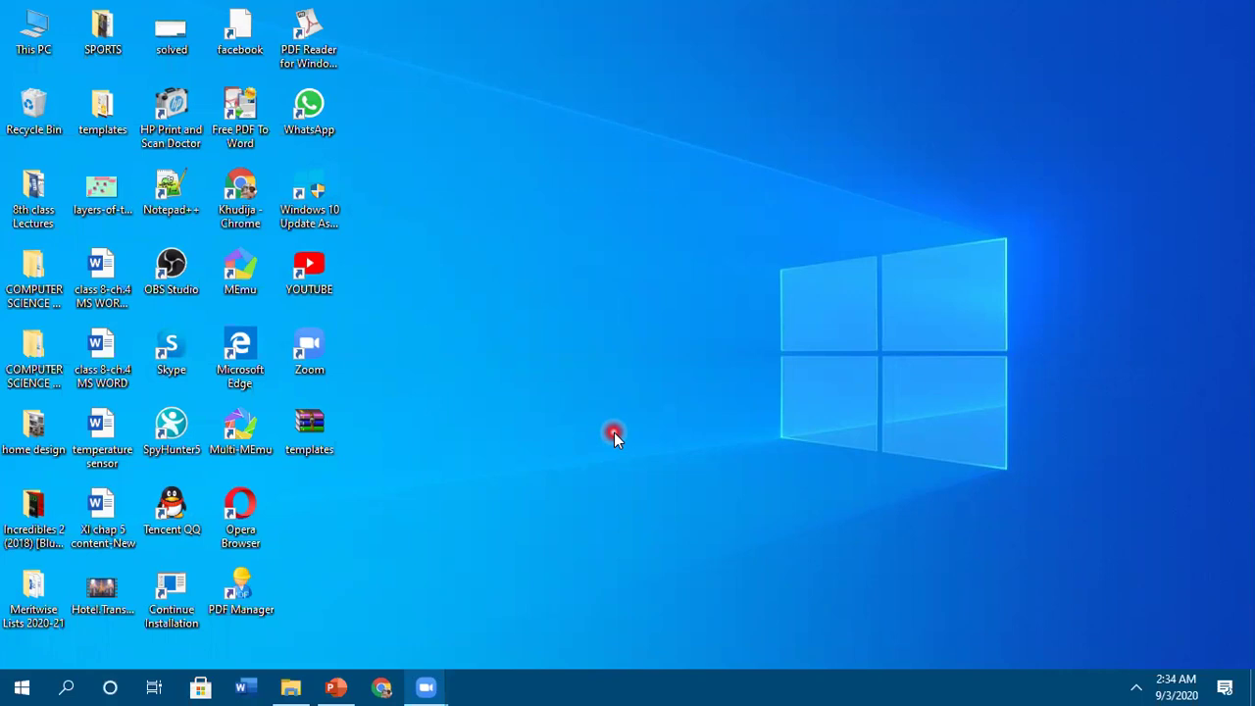
Step: Run the vlc-2.2.6-win32 installer from the Downloads folder and minimise the folder window
mouse_move(282, 687)
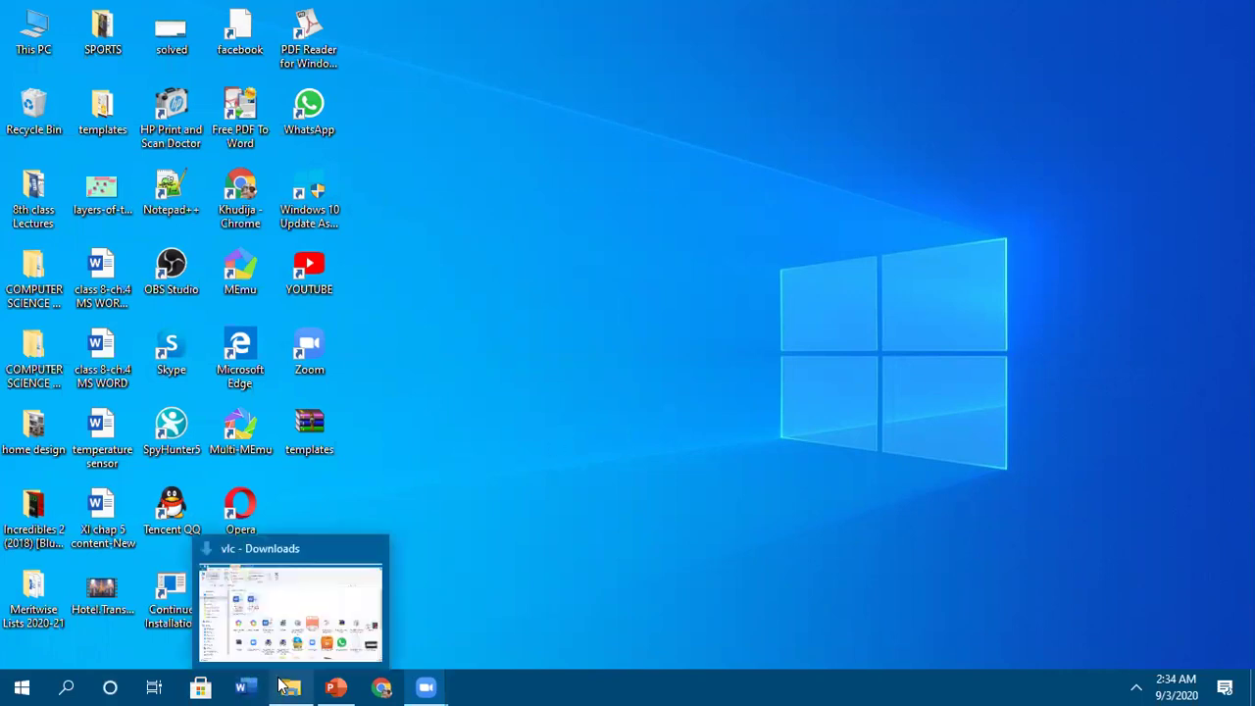
left_click(284, 686)
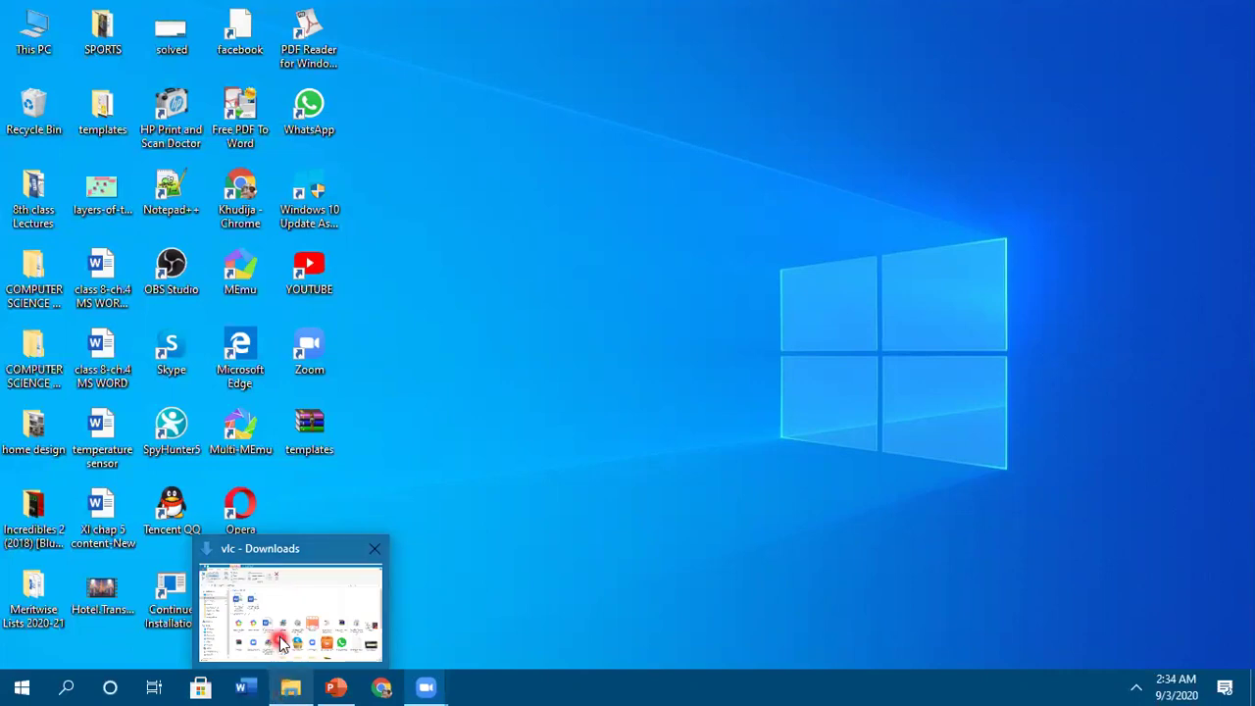
mouse_move(304, 610)
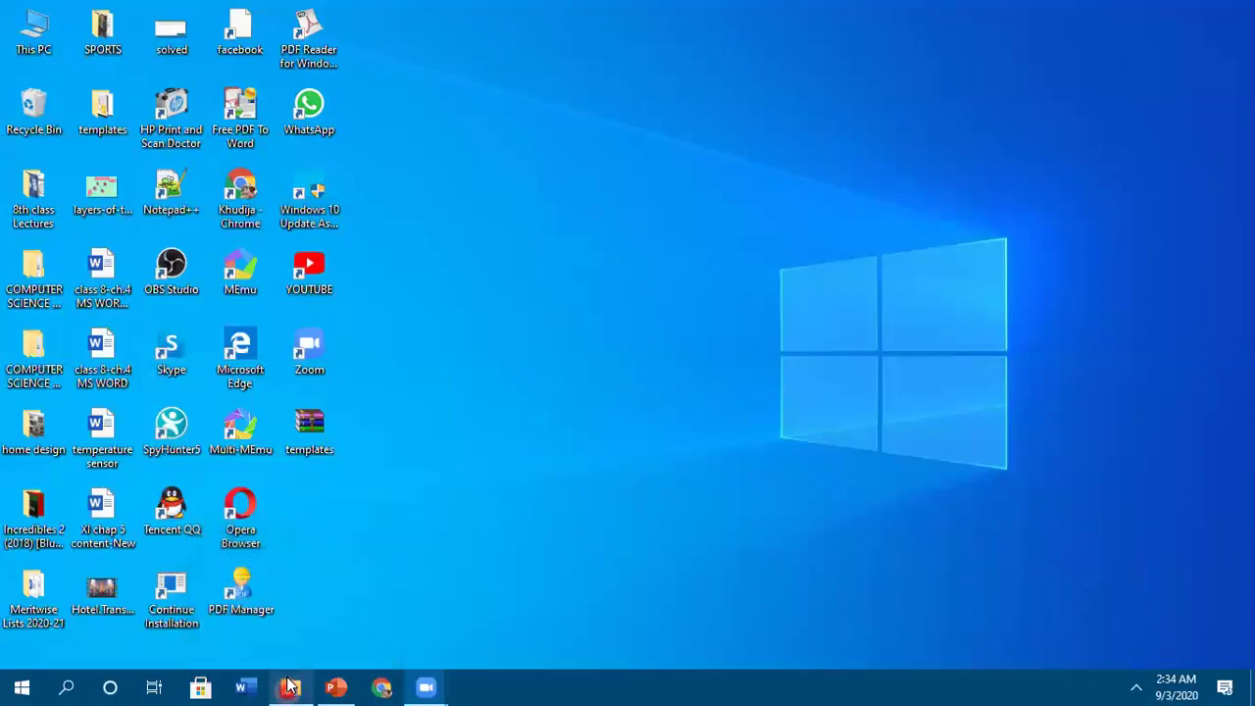
left_click(290, 686)
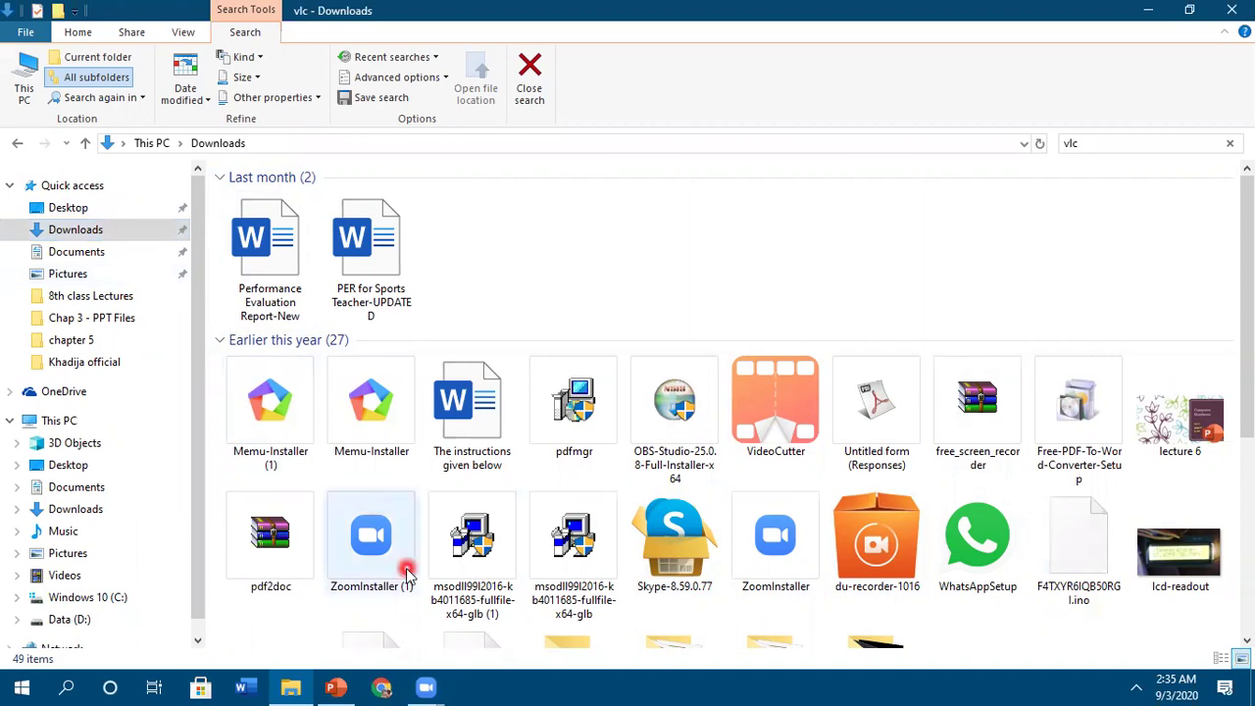
scroll(407, 573, "down", 5)
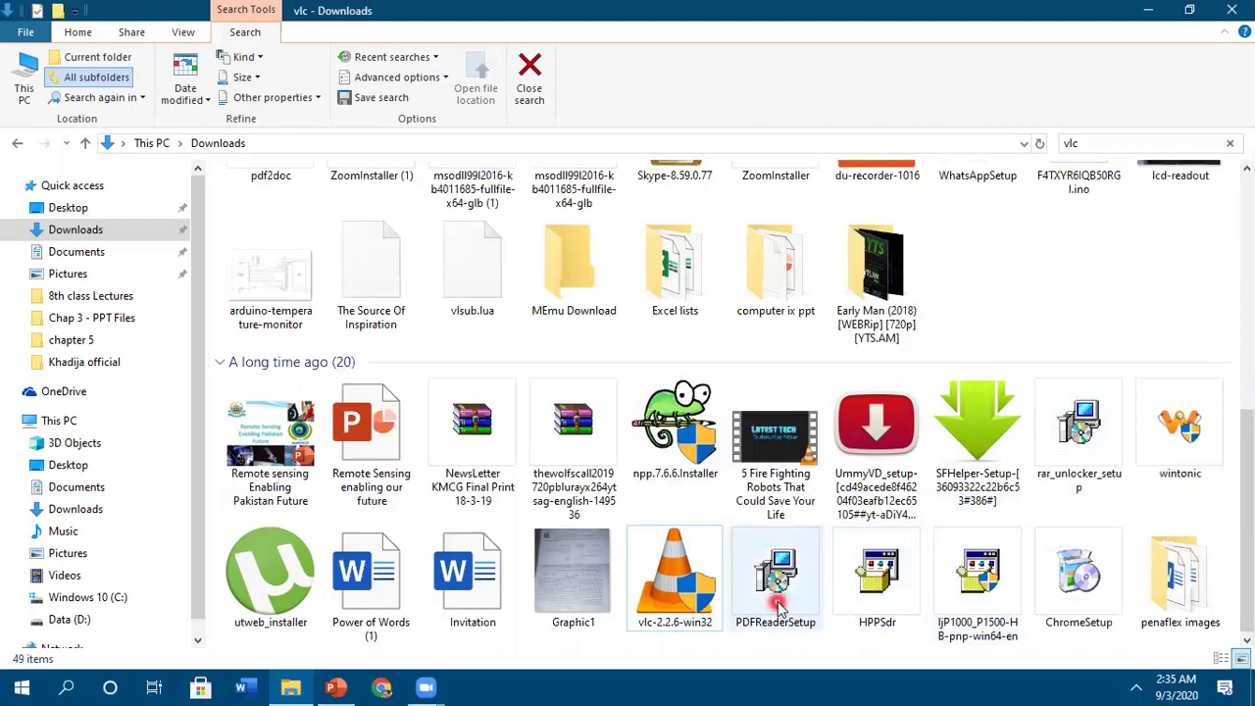
mouse_move(779, 608)
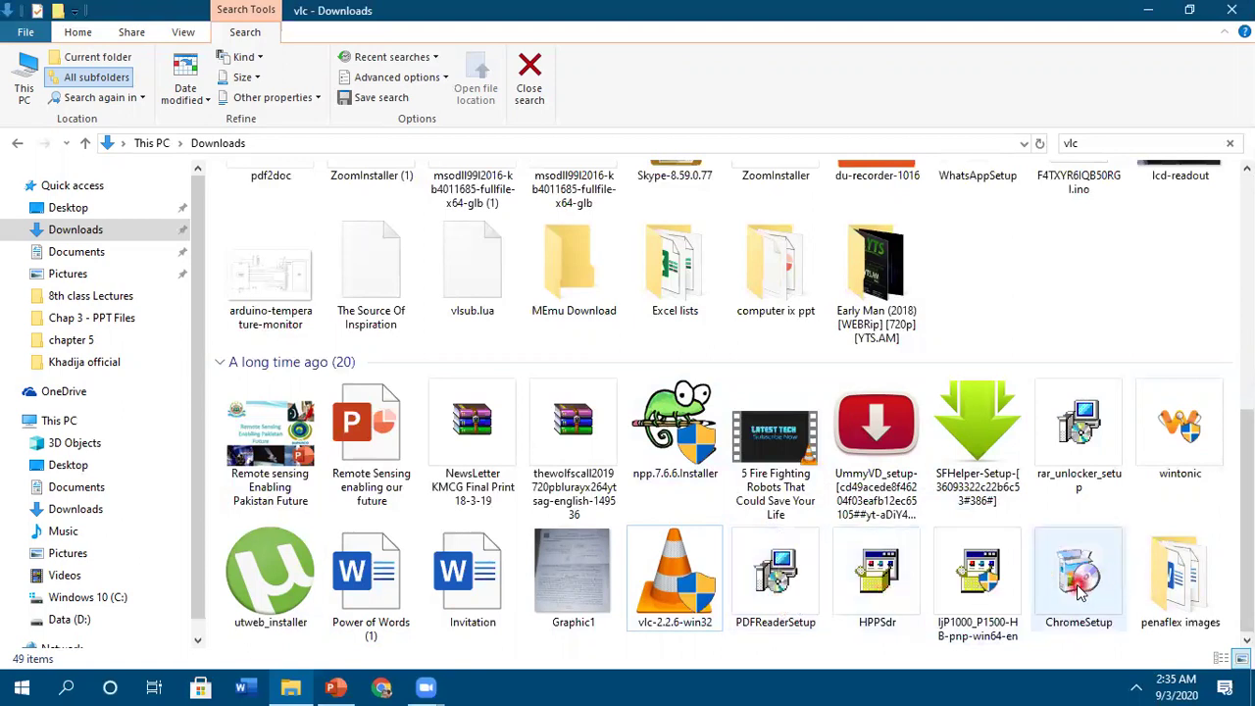
mouse_move(1079, 586)
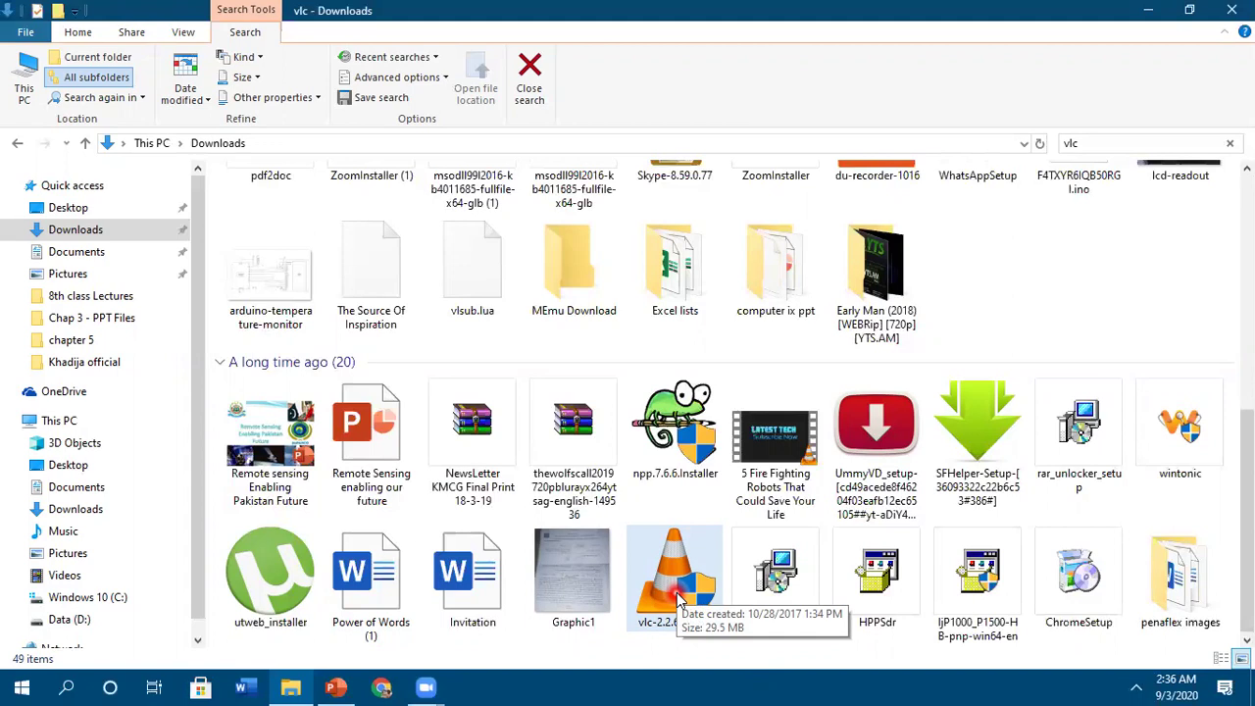
double_click(679, 600)
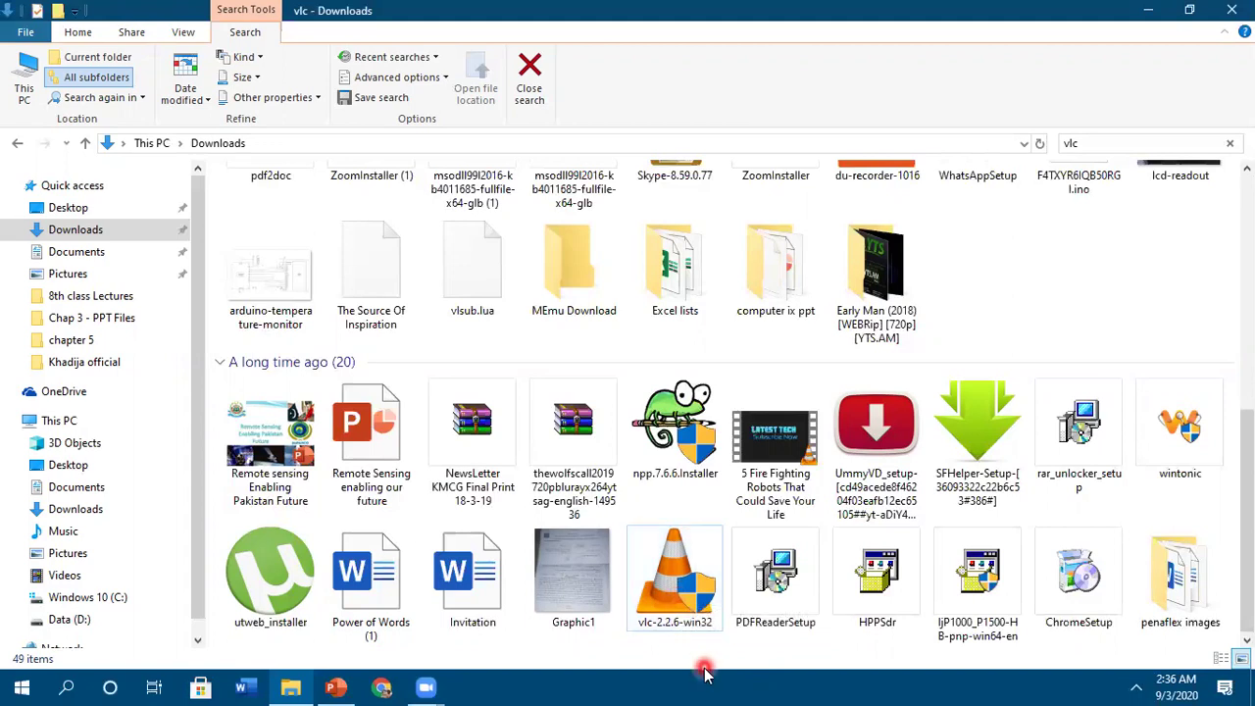
left_click(679, 594)
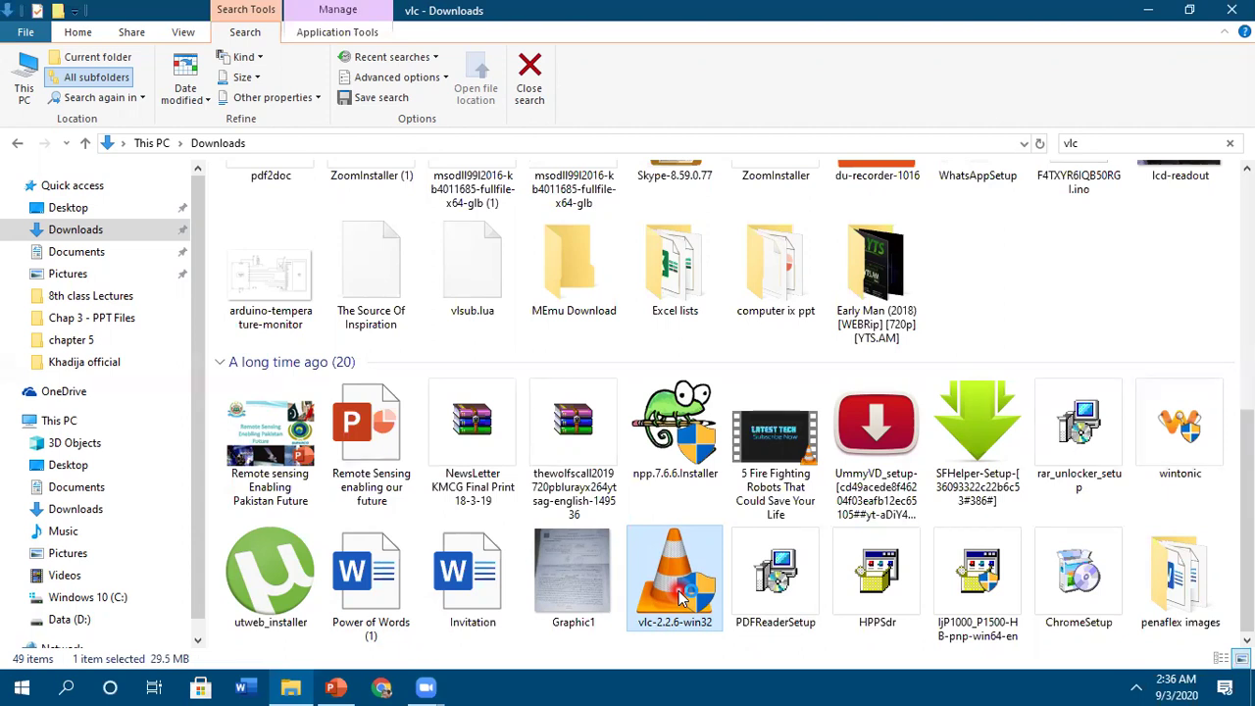
double_click(679, 591)
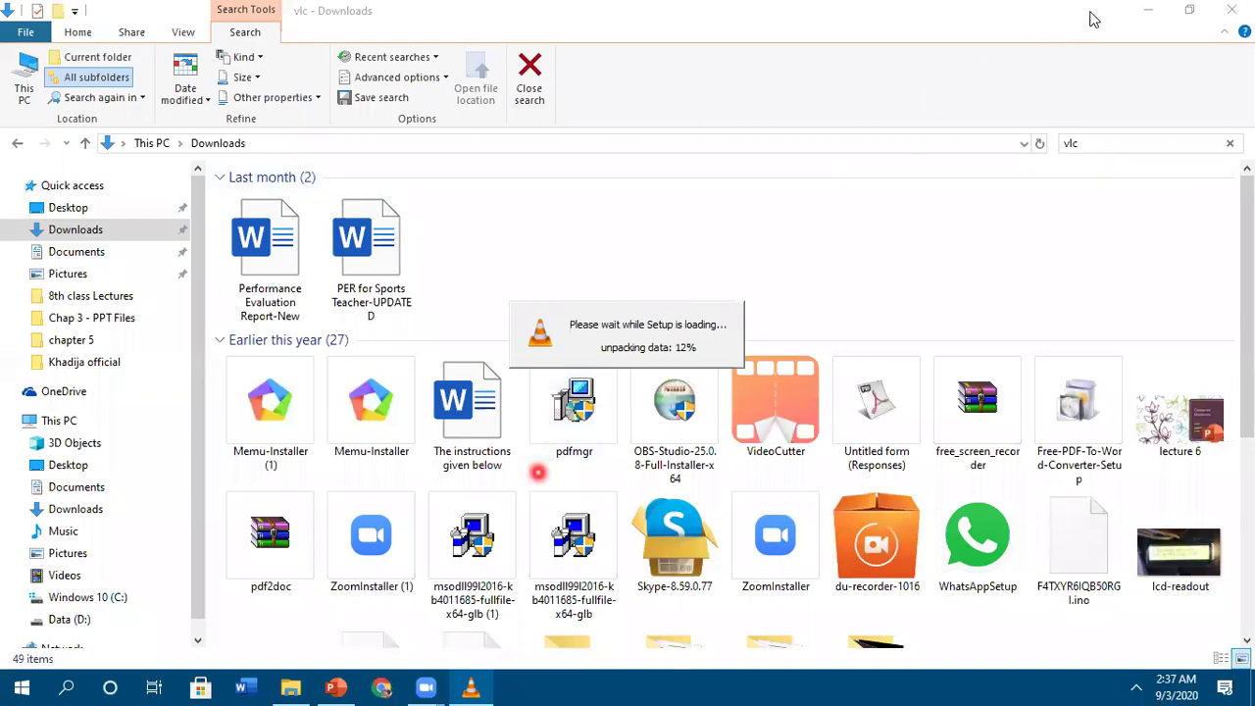
left_click(1149, 10)
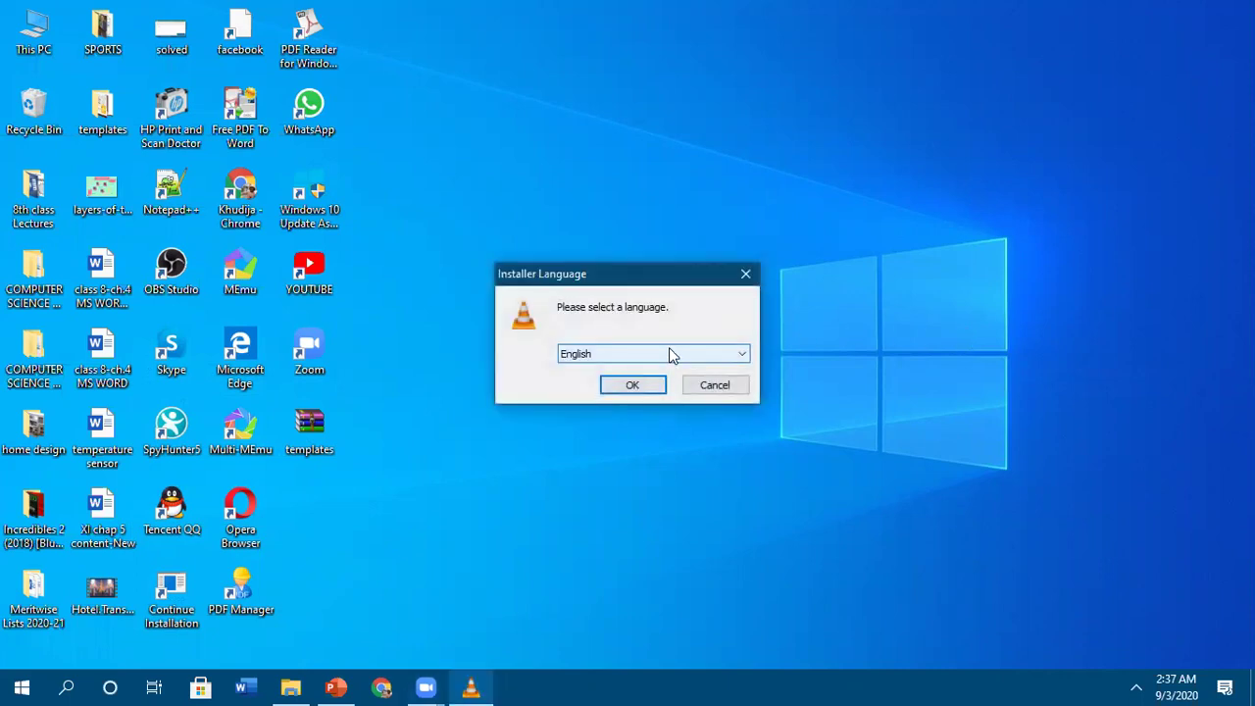
Step: Choose English for the VLC setup, accept the license agreement and keep the default components
left_click(633, 385)
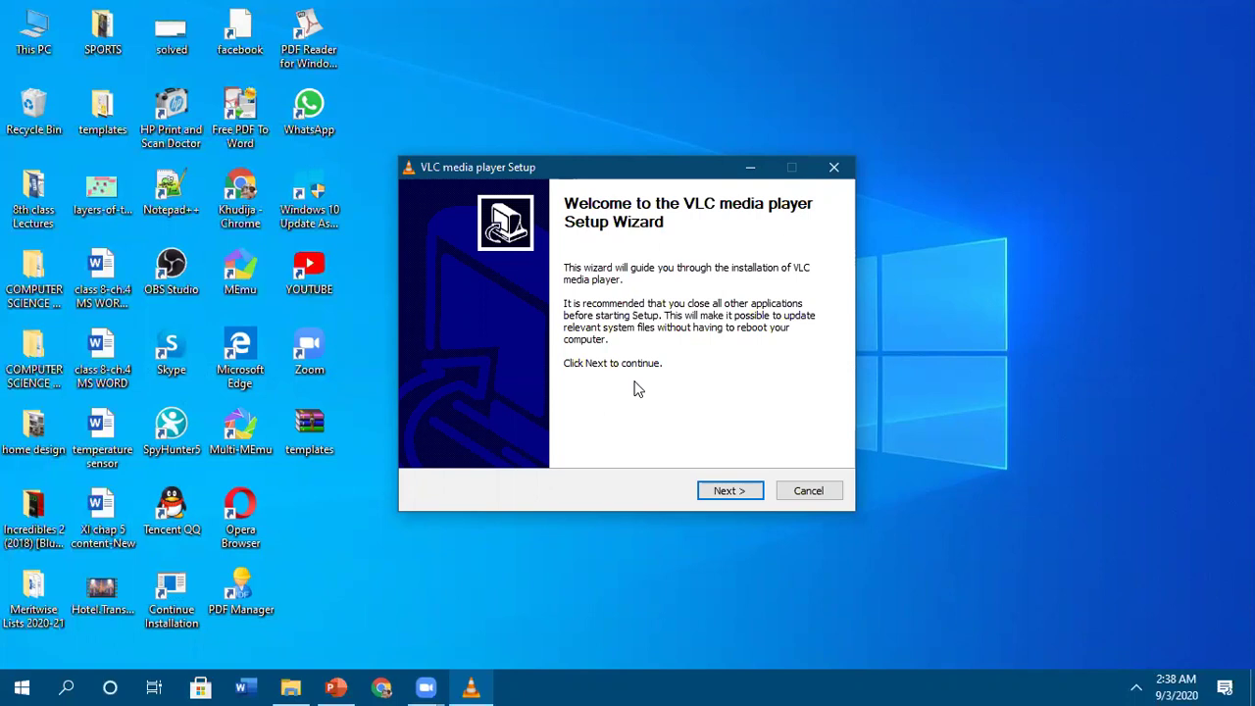
left_click(726, 491)
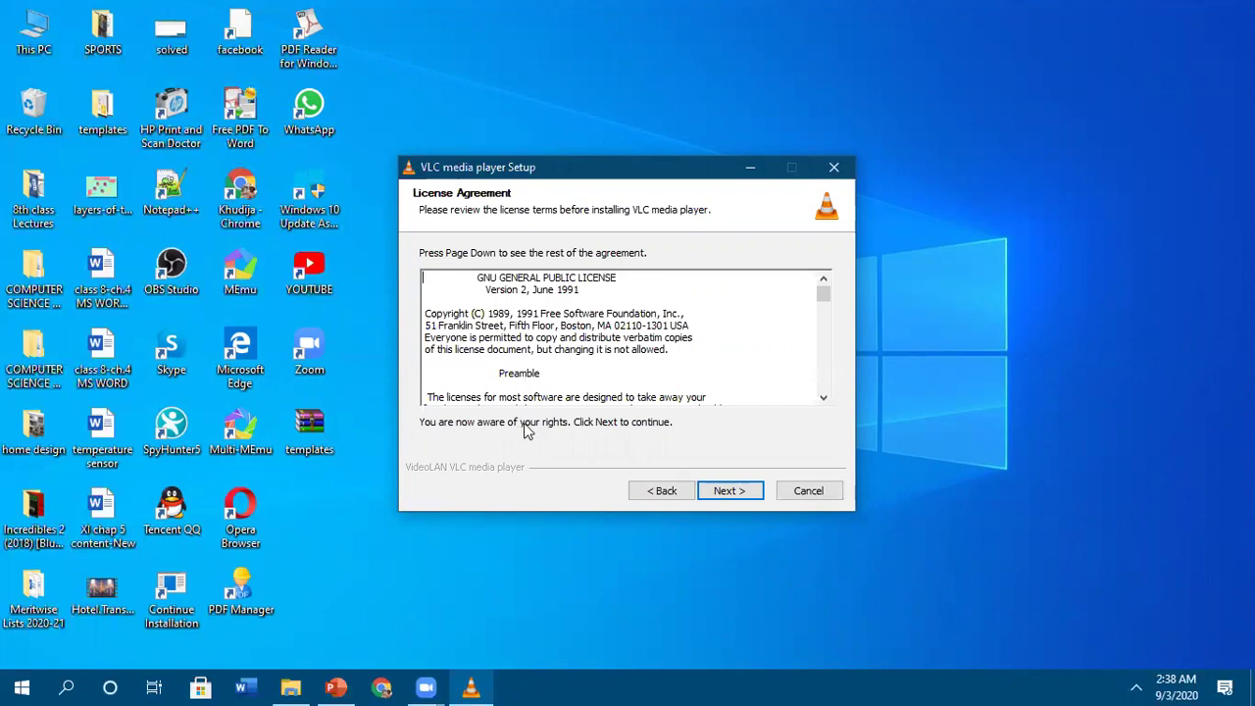
left_click(740, 493)
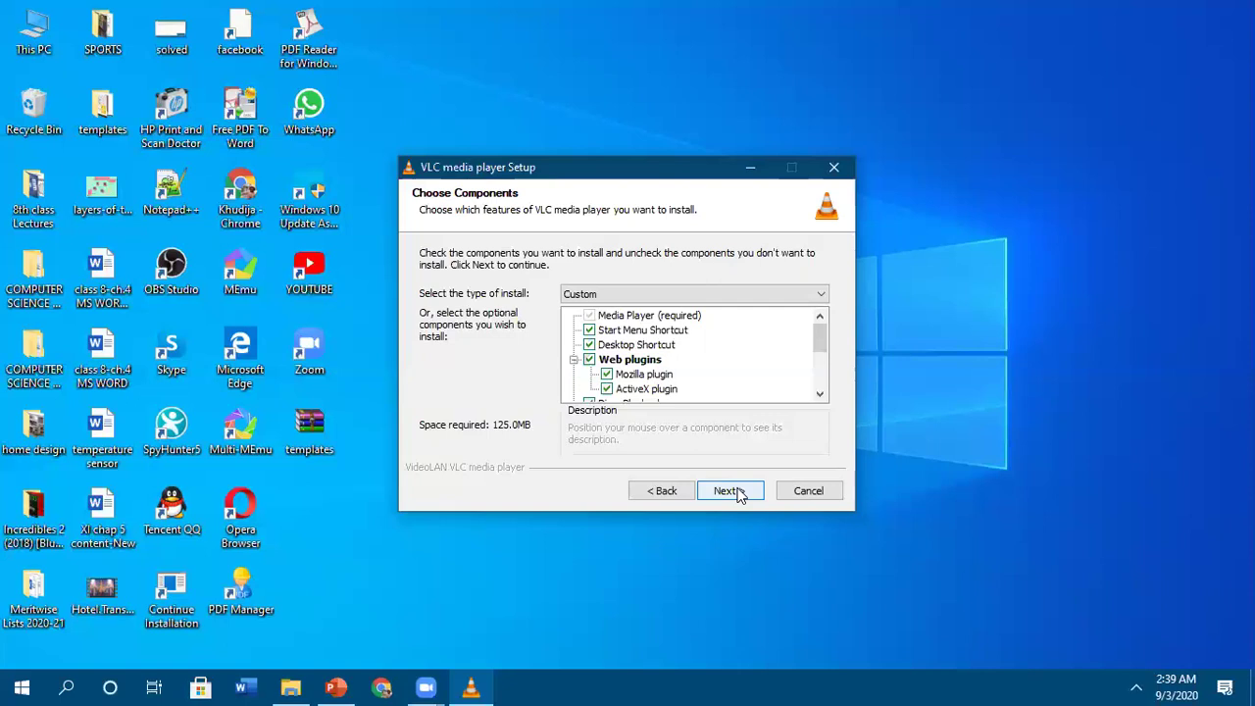
left_click(730, 491)
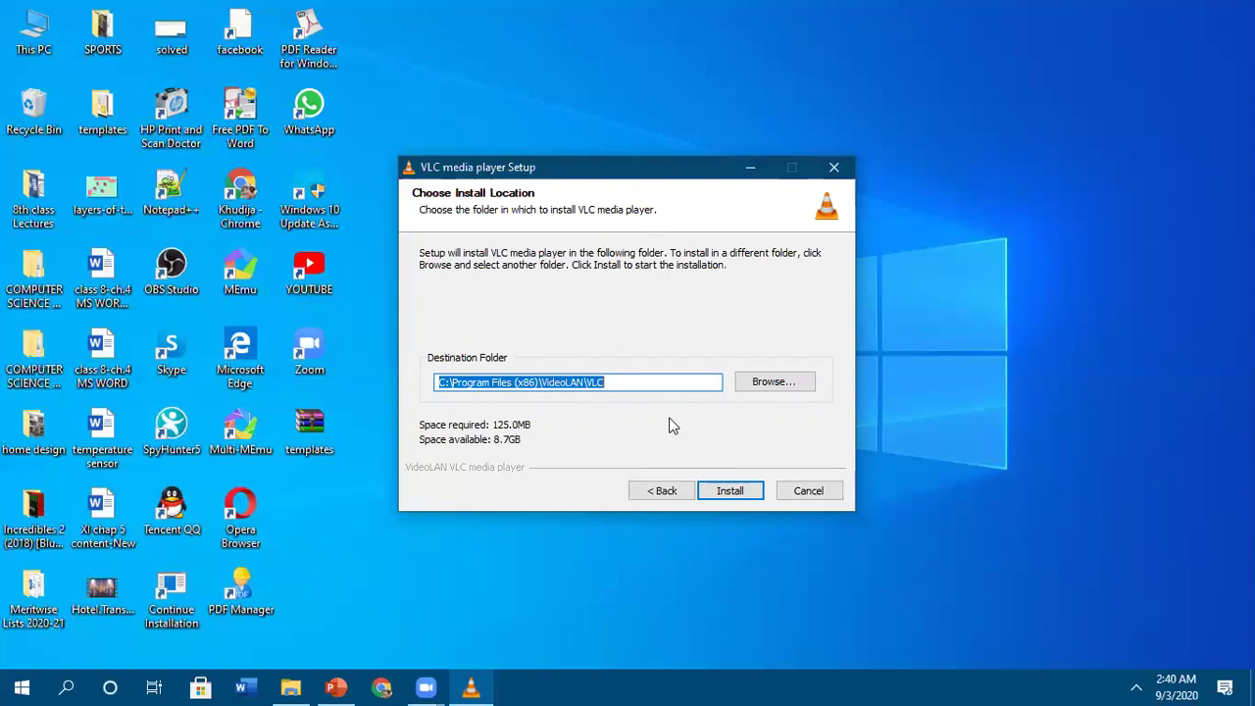
left_click(624, 382)
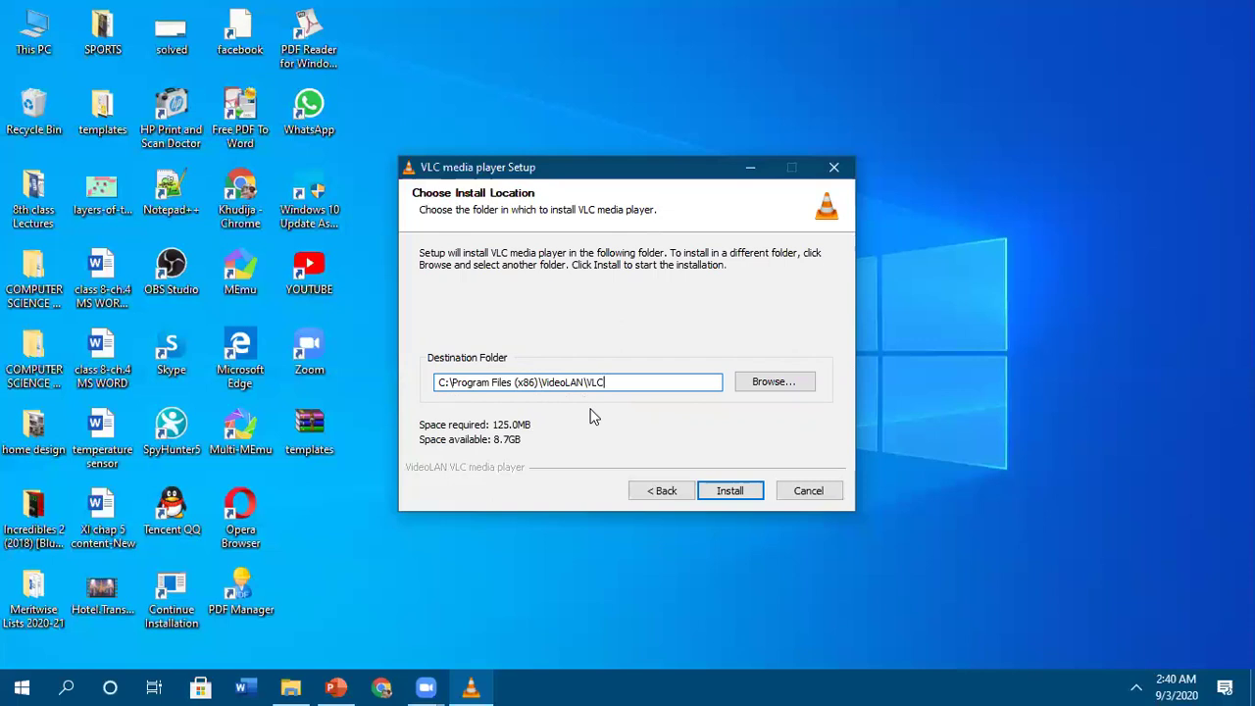
left_click(773, 386)
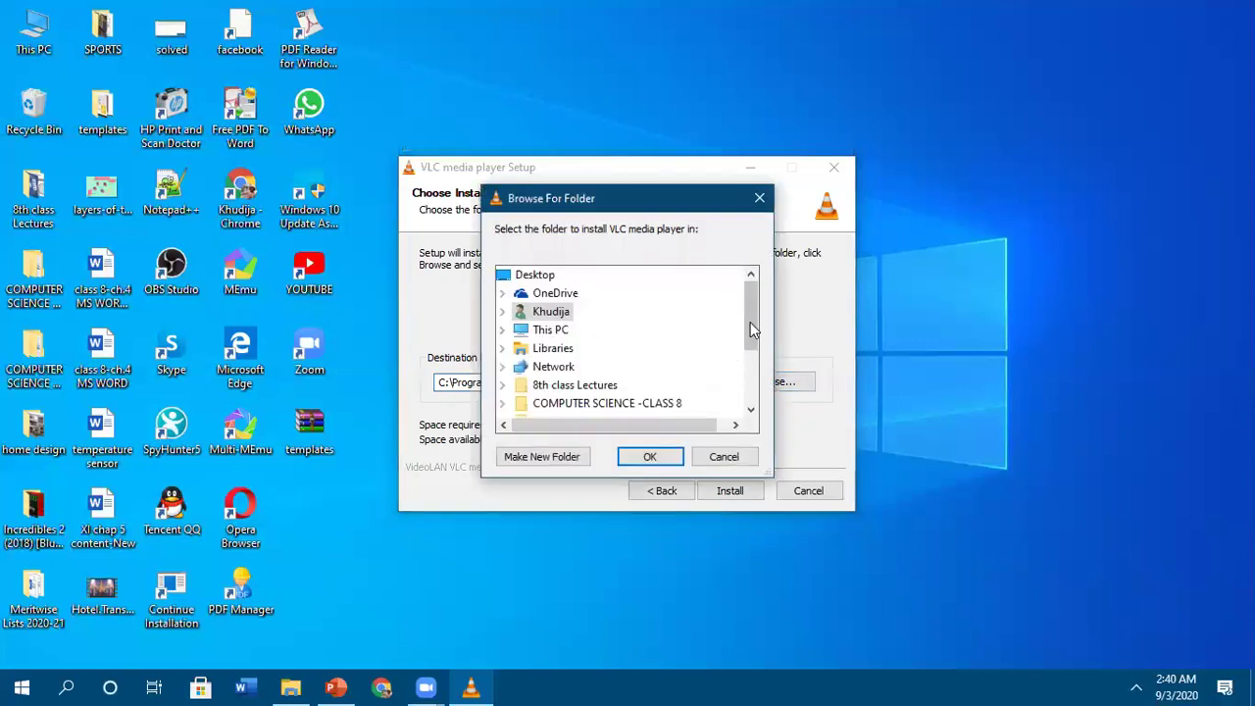
left_click(567, 333)
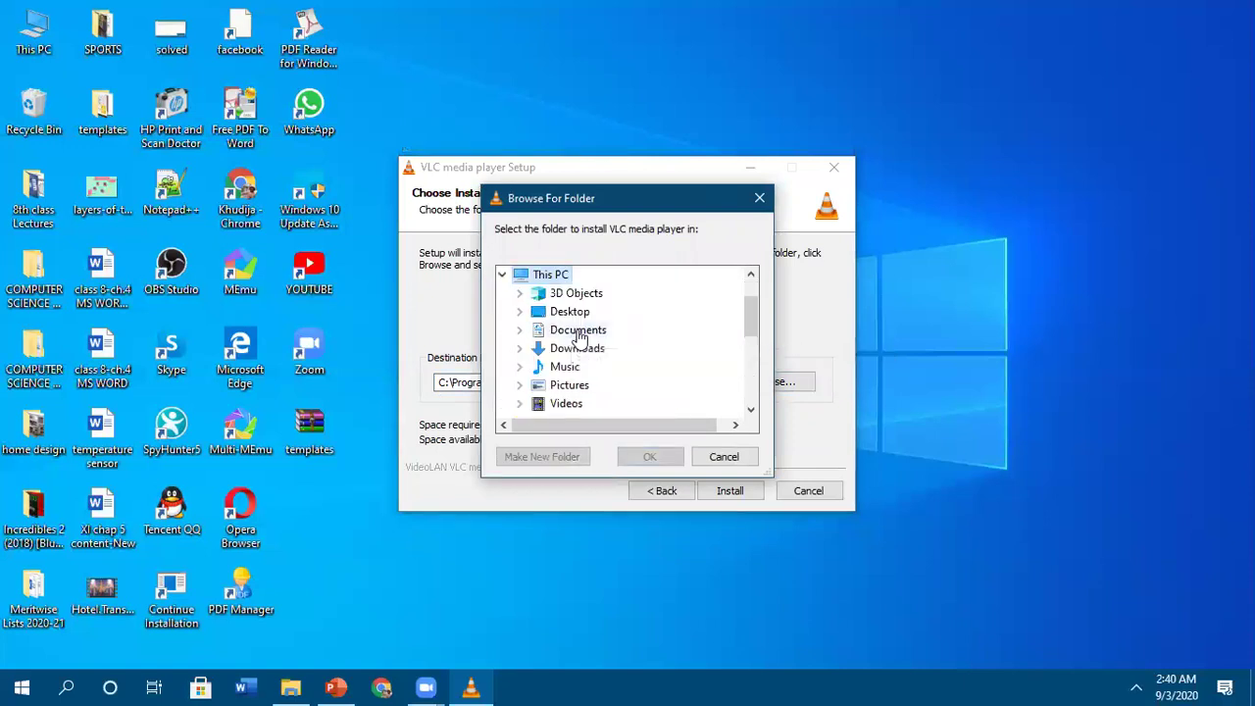
left_click_drag(757, 313, 757, 351)
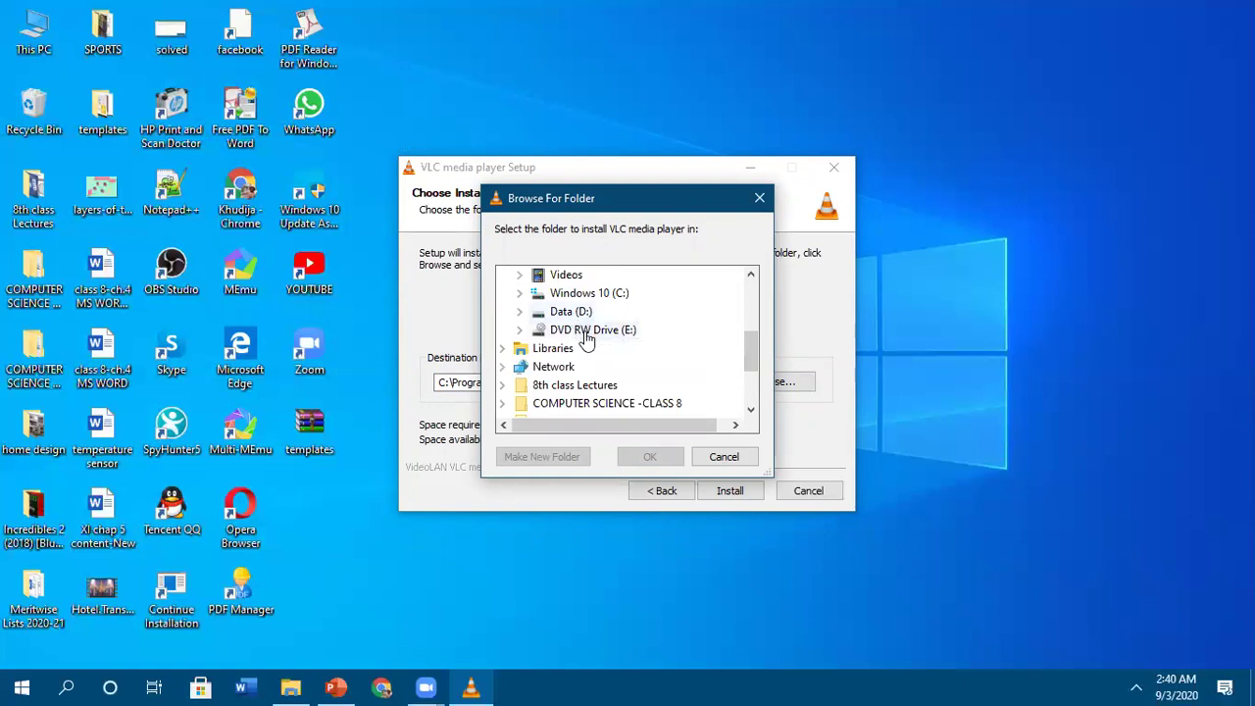
left_click(722, 458)
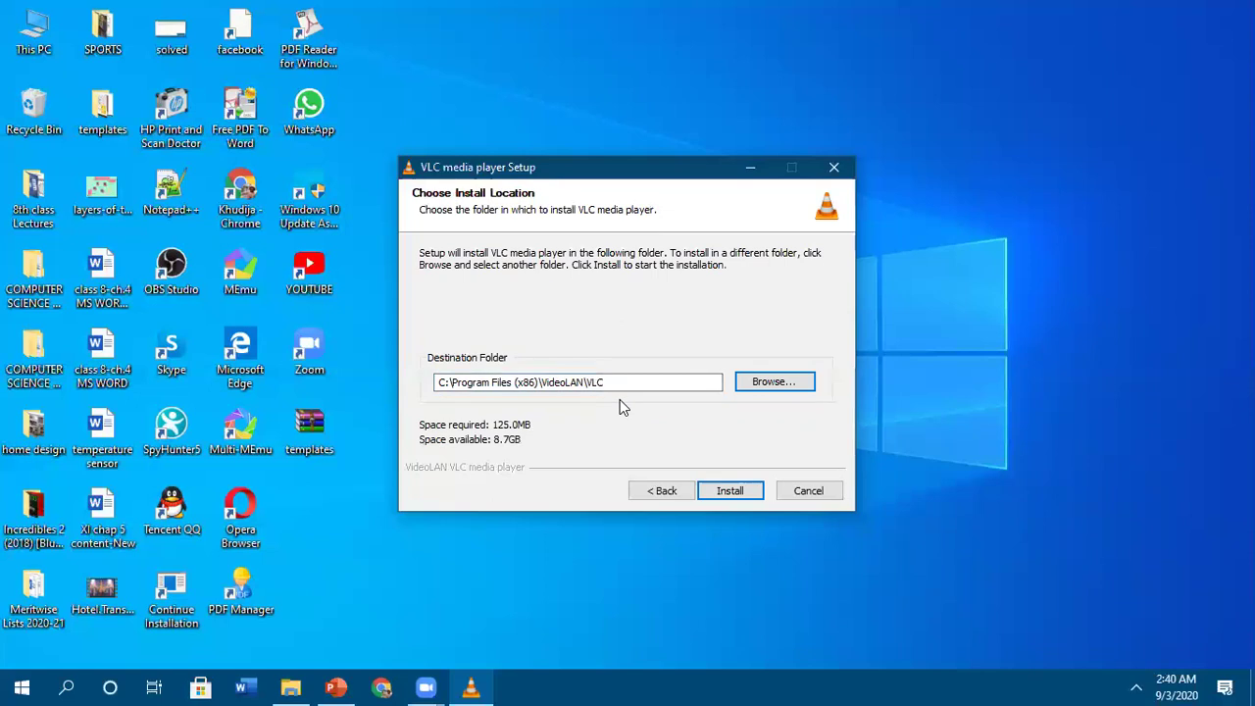
Step: Install VLC in C:\Program Files (x86)\VideoLAN\VLC, finish the wizard with Run VLC media player enabled, and close the player
left_click(715, 496)
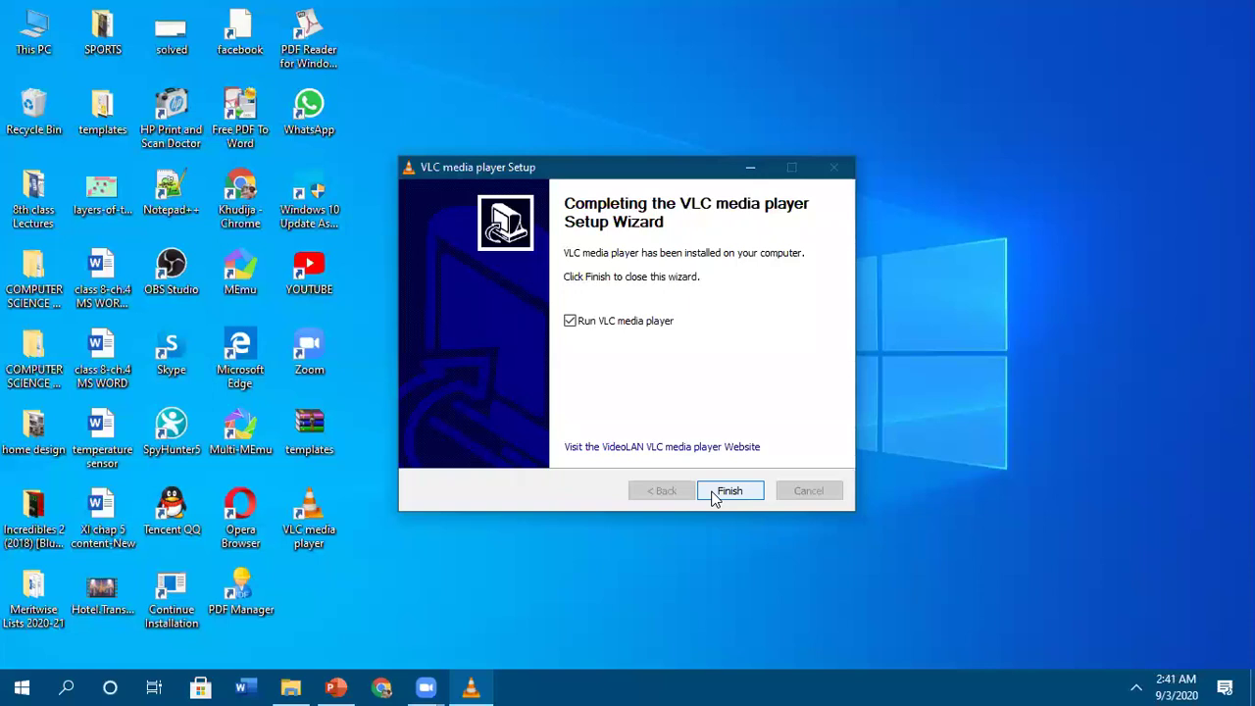
left_click(715, 498)
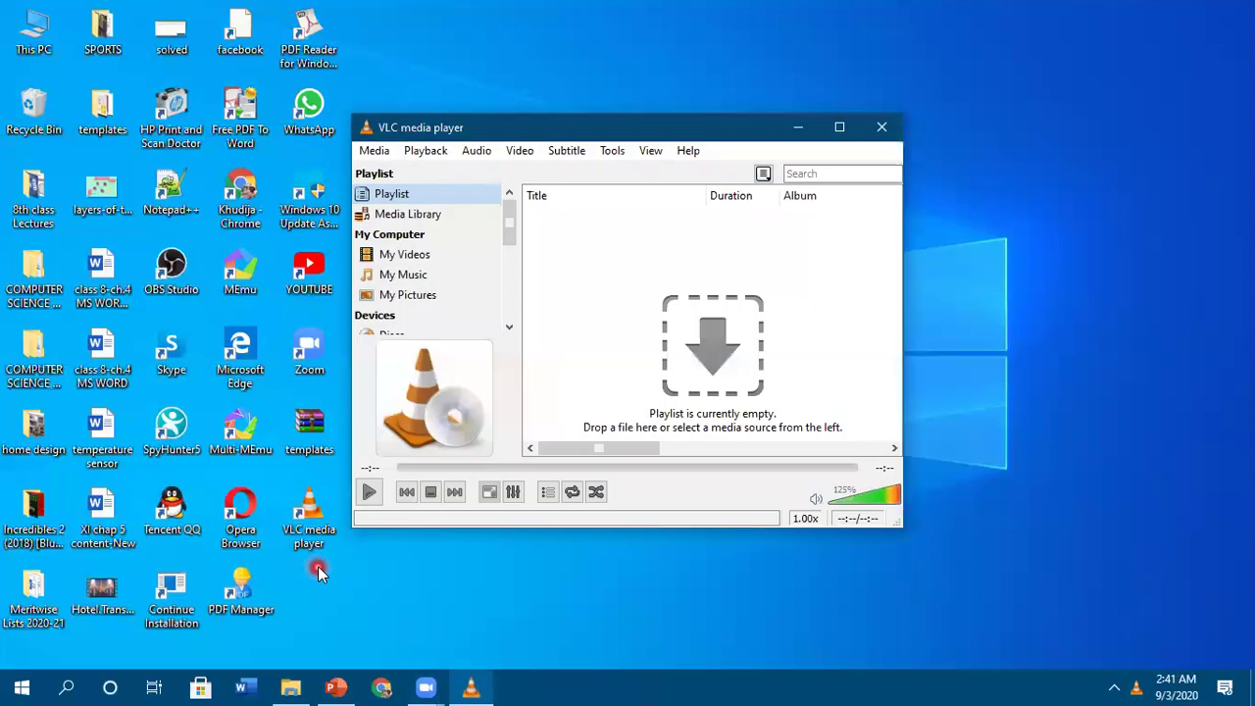
left_click(886, 127)
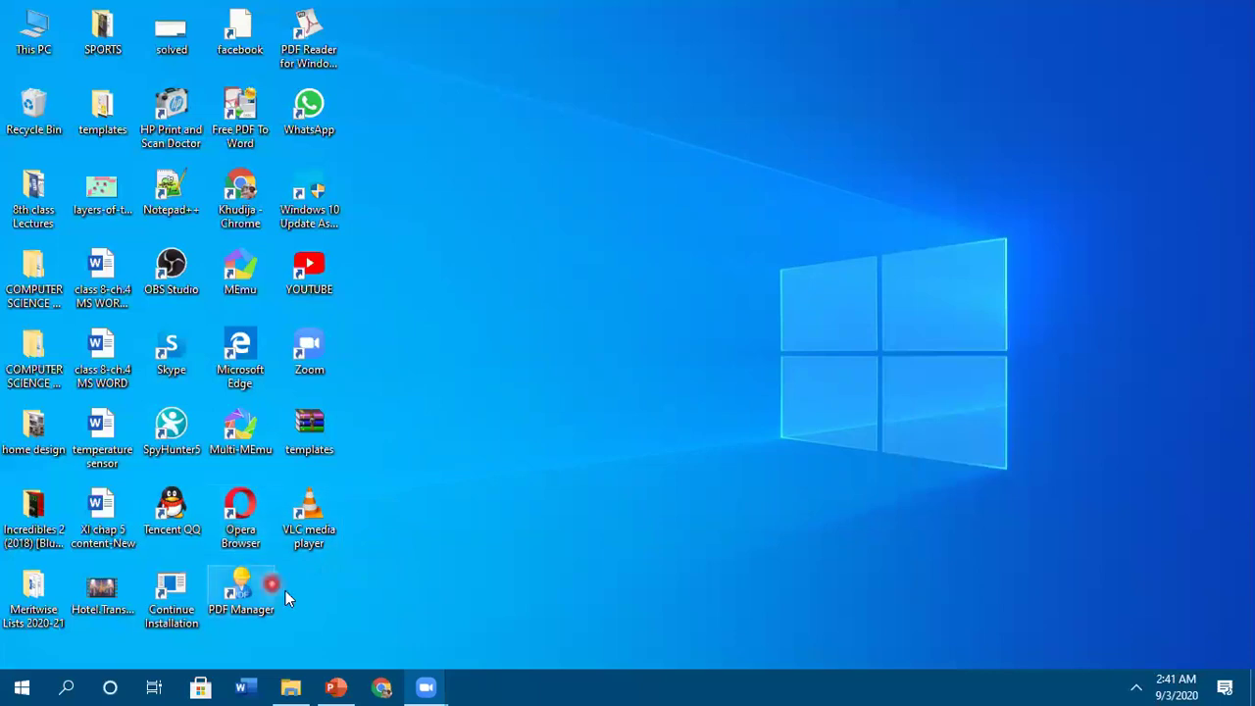
Step: Search Windows for "control" and open Control Panel
left_click(65, 683)
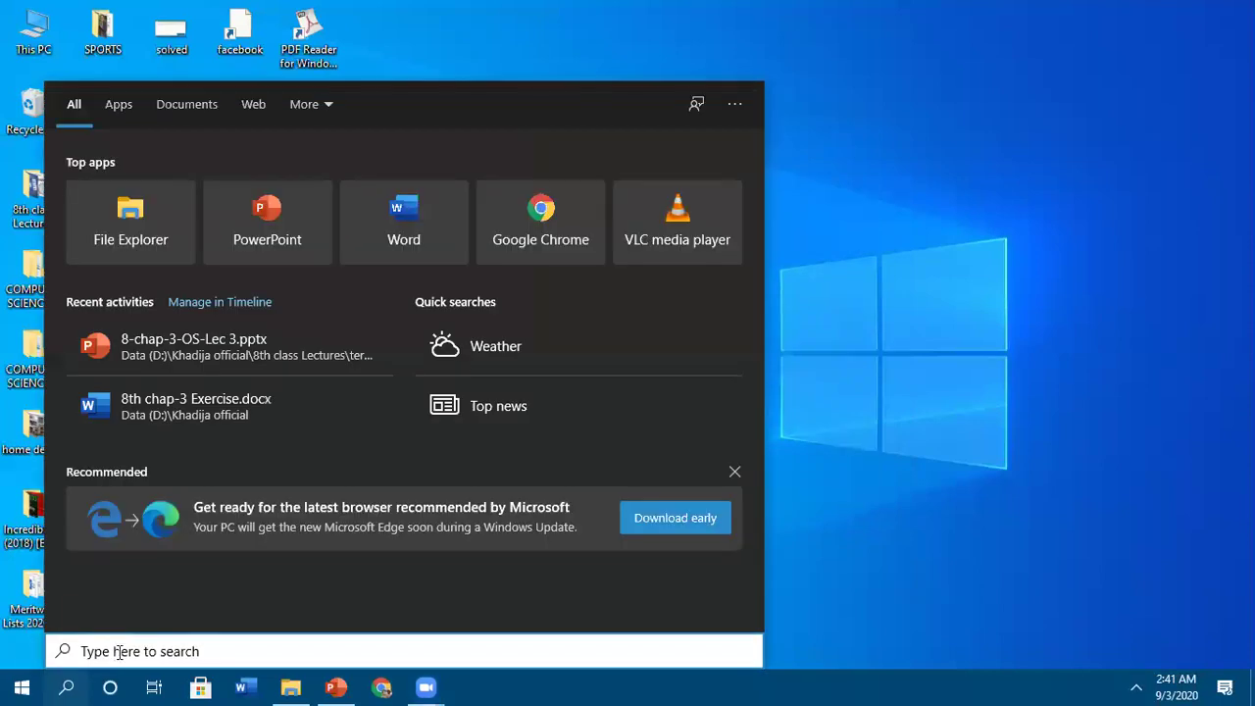
type("cont")
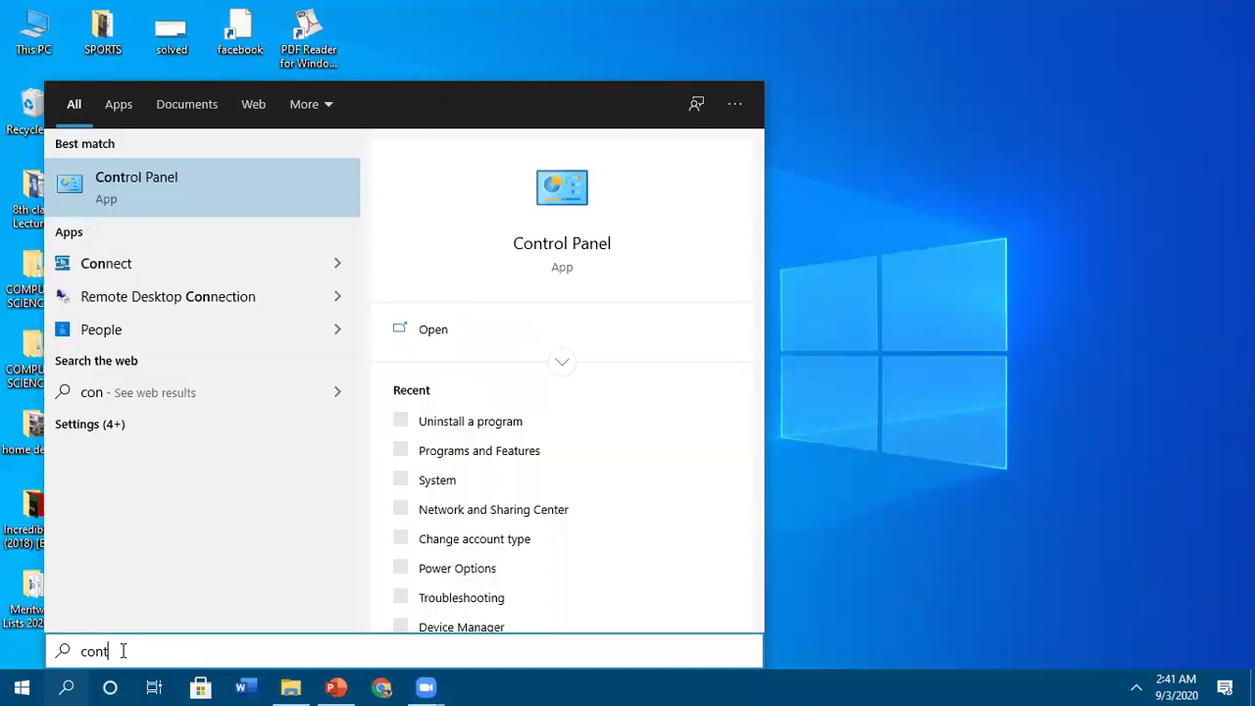
type("rol")
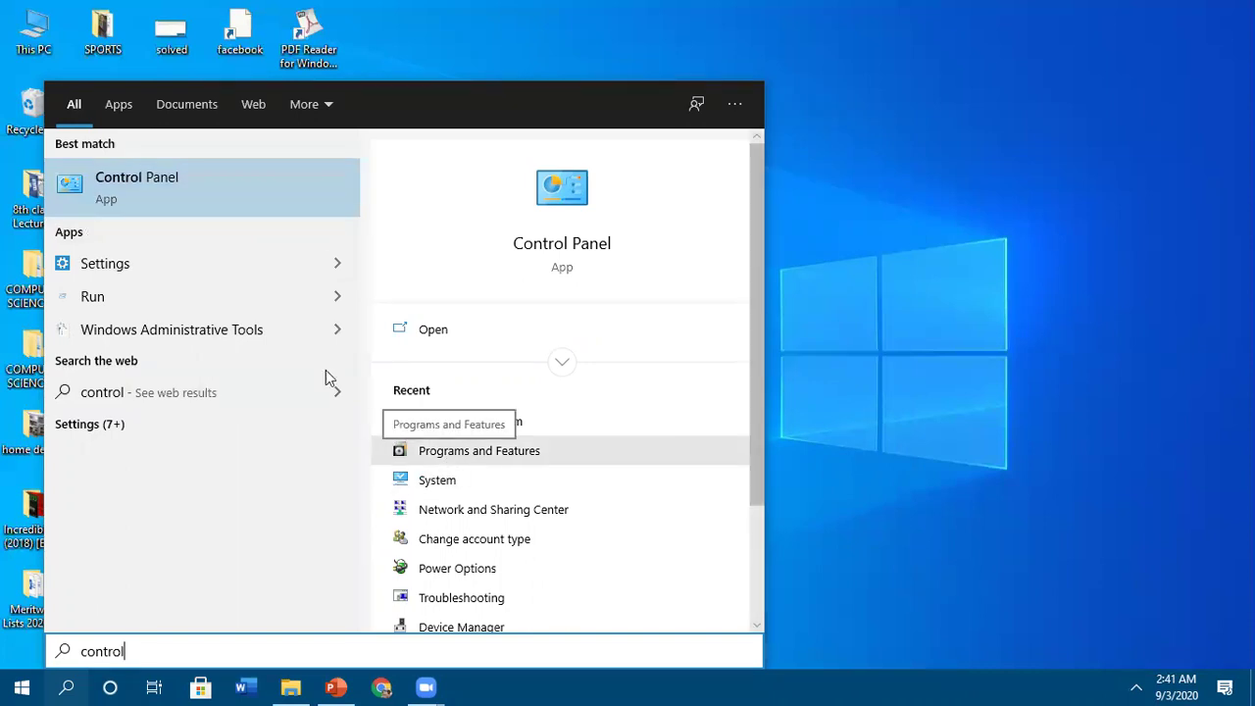
left_click(261, 193)
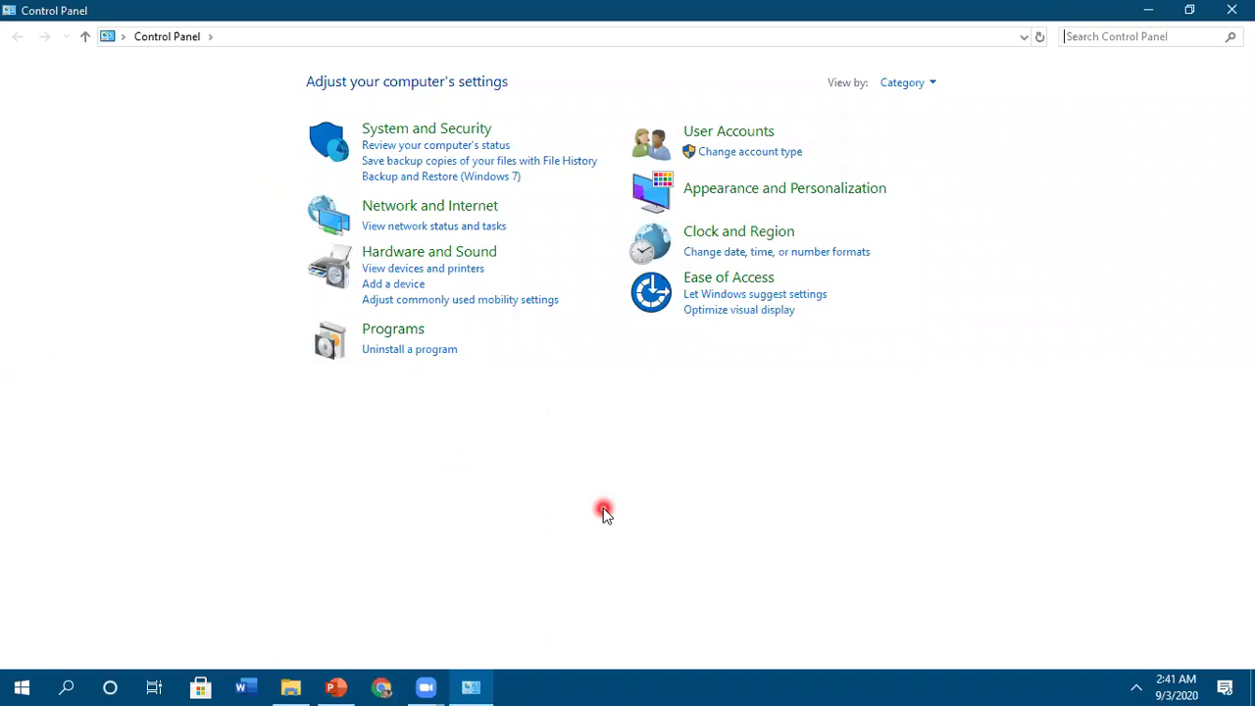
Step: Open Programs and Features and select VLC media player in the list of installed programs
left_click(378, 330)
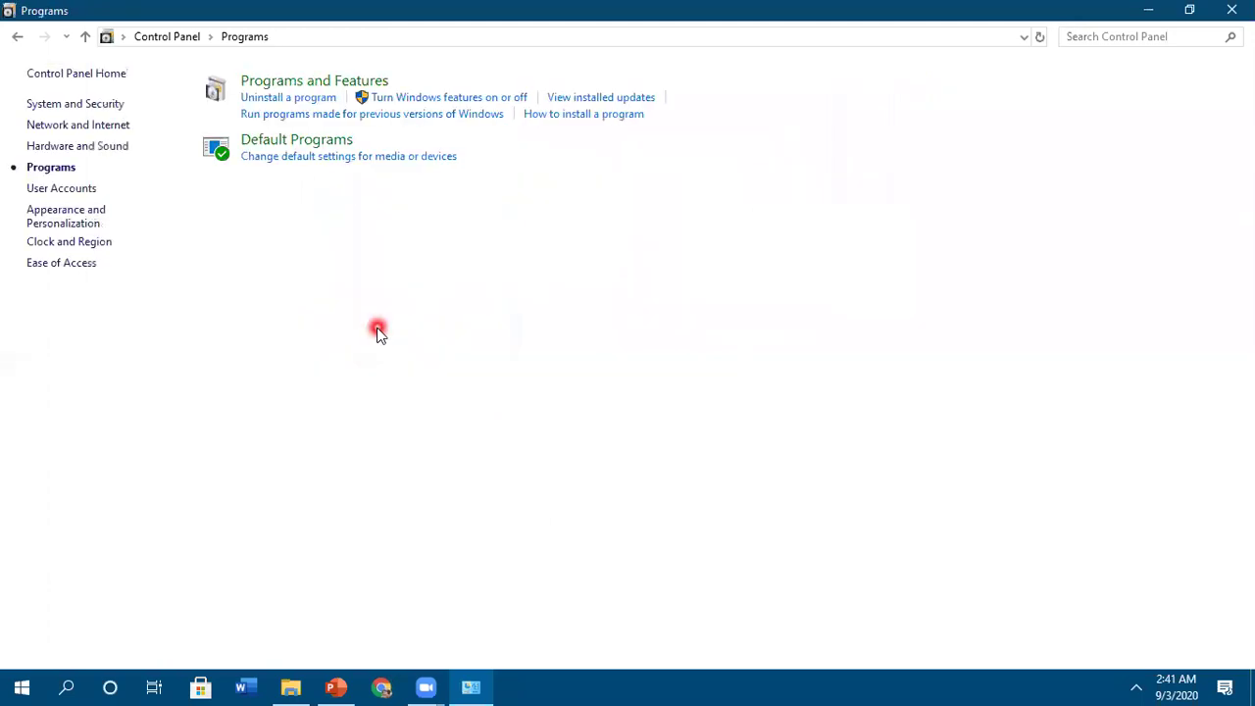
left_click(309, 84)
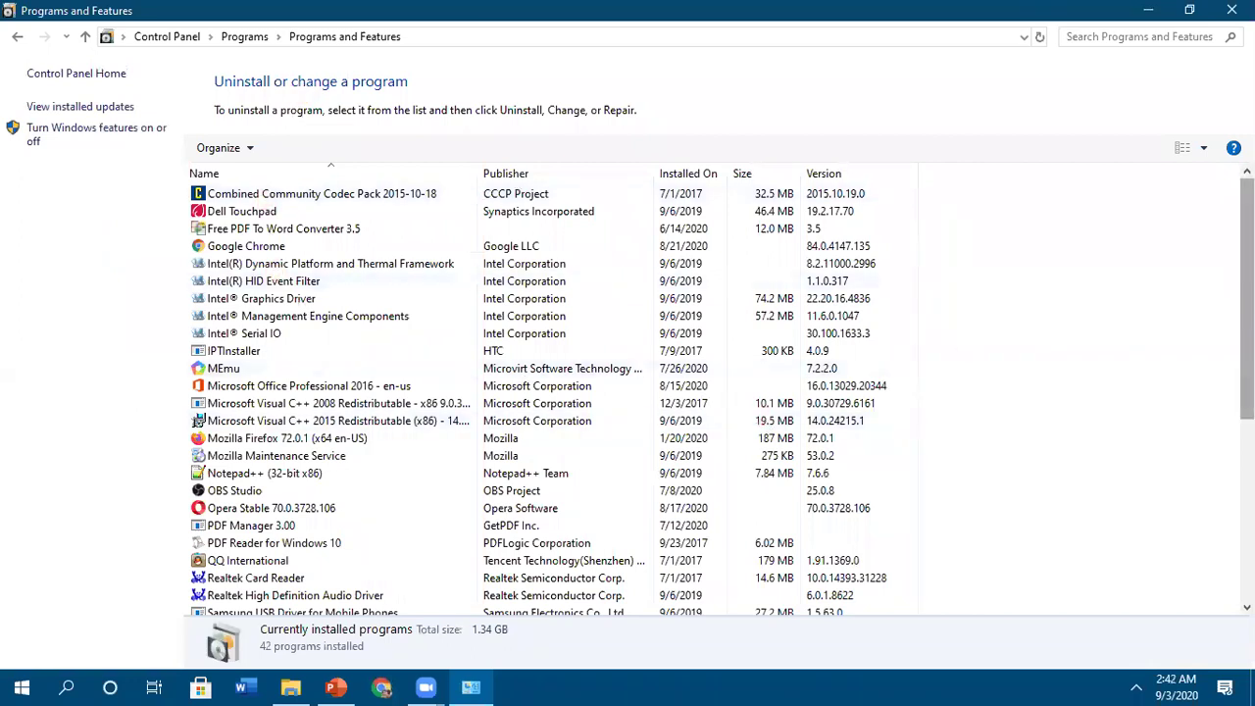
left_click_drag(1245, 294, 1243, 439)
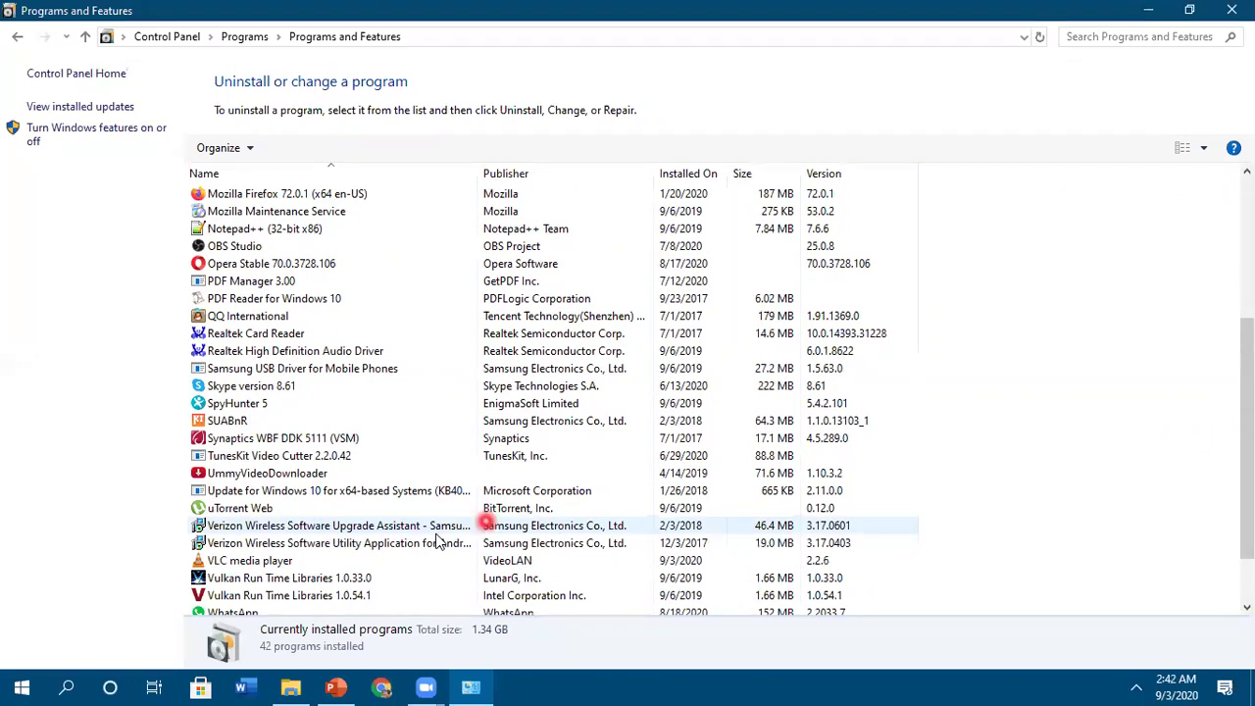
left_click(243, 562)
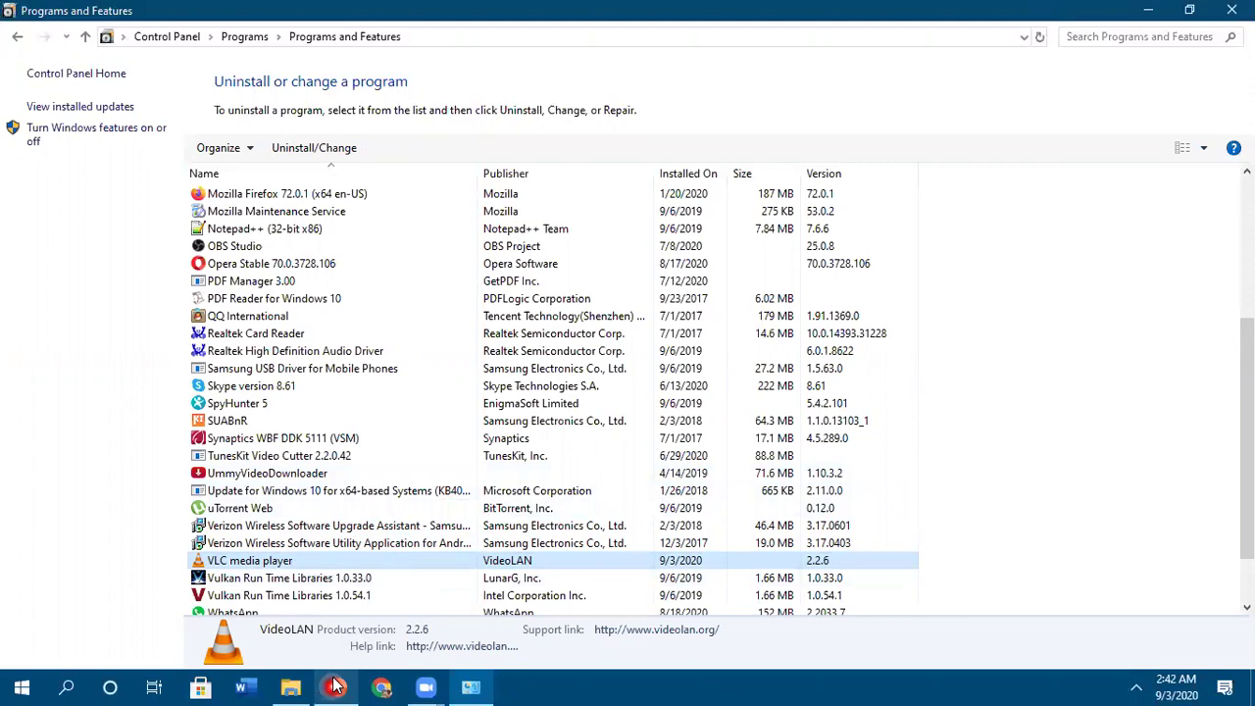
Step: Switch to the PowerPoint presentation 8-chap-3-OS-Lec 3 and present it from the current slide through to the Uninstalling Software slide
left_click(588, 626)
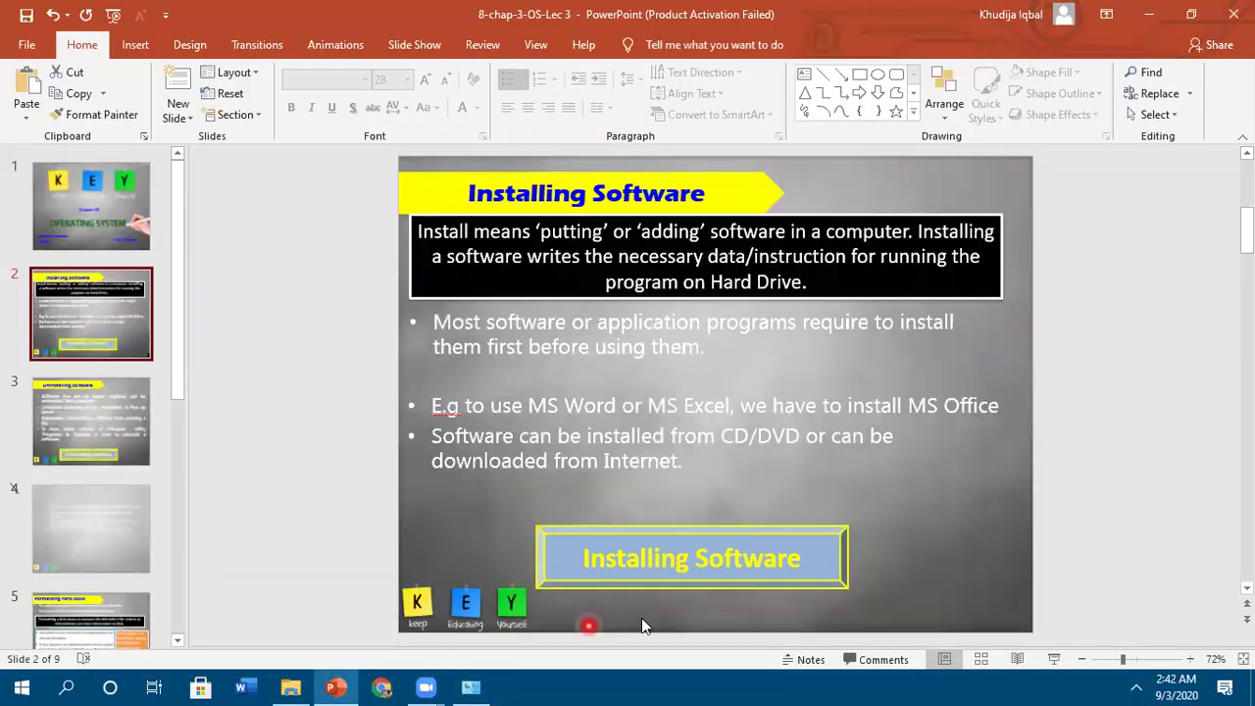
left_click(1054, 659)
left_click(1054, 659)
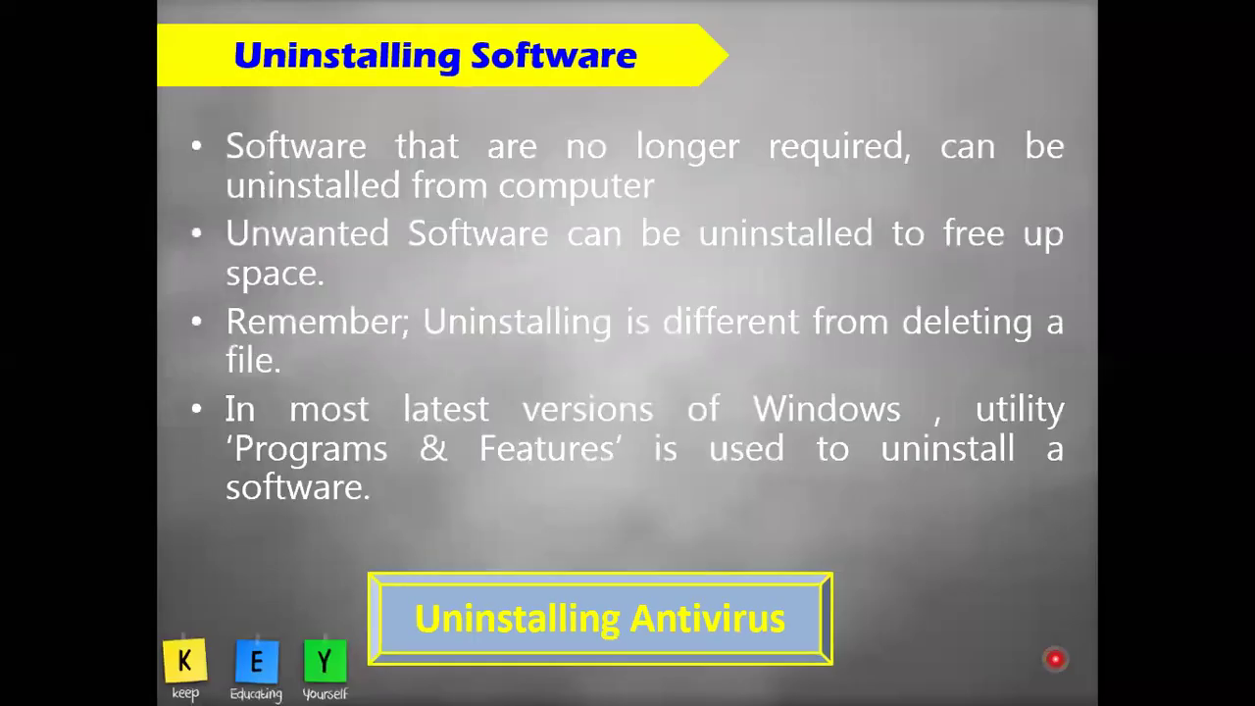
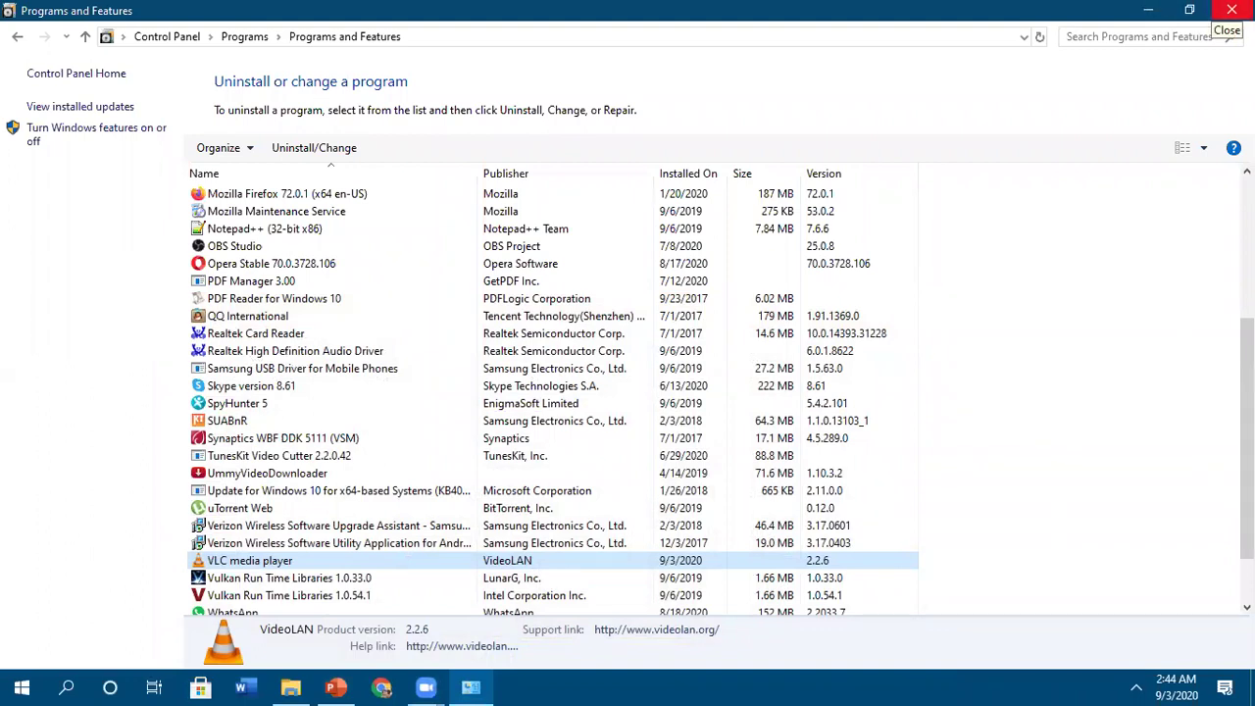
Step: Close the Programs and Features window
left_click(1231, 10)
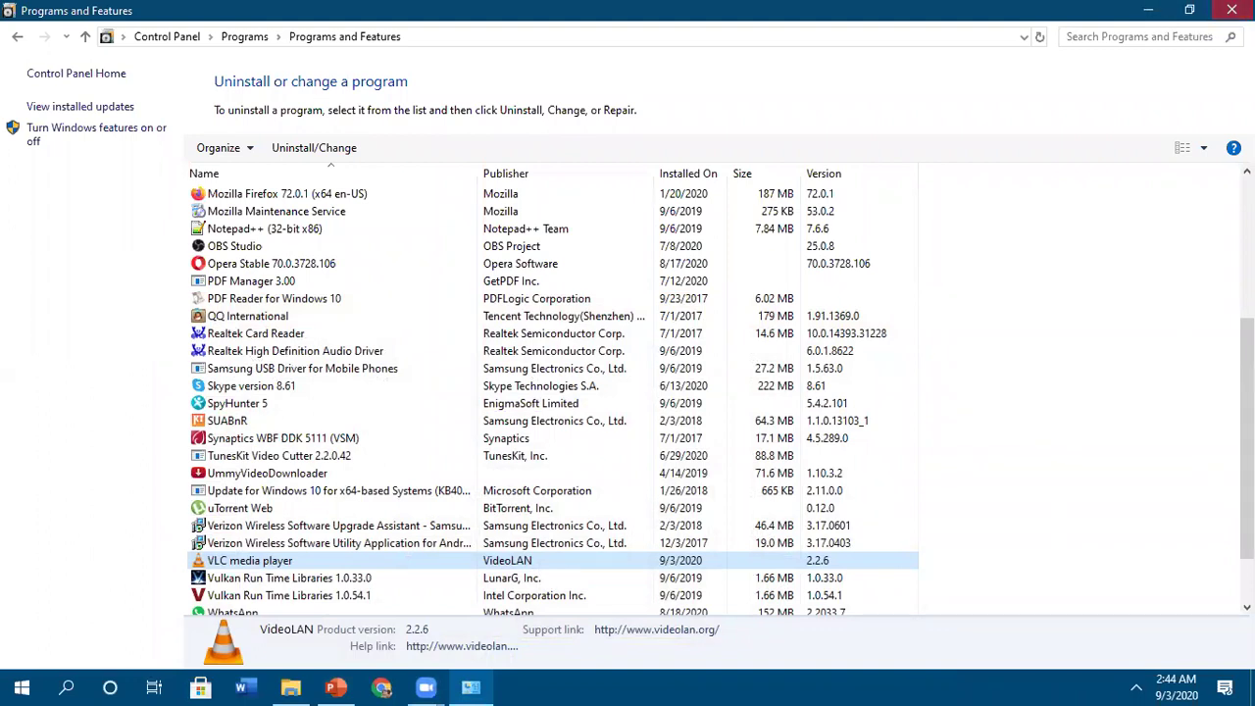
left_click(21, 689)
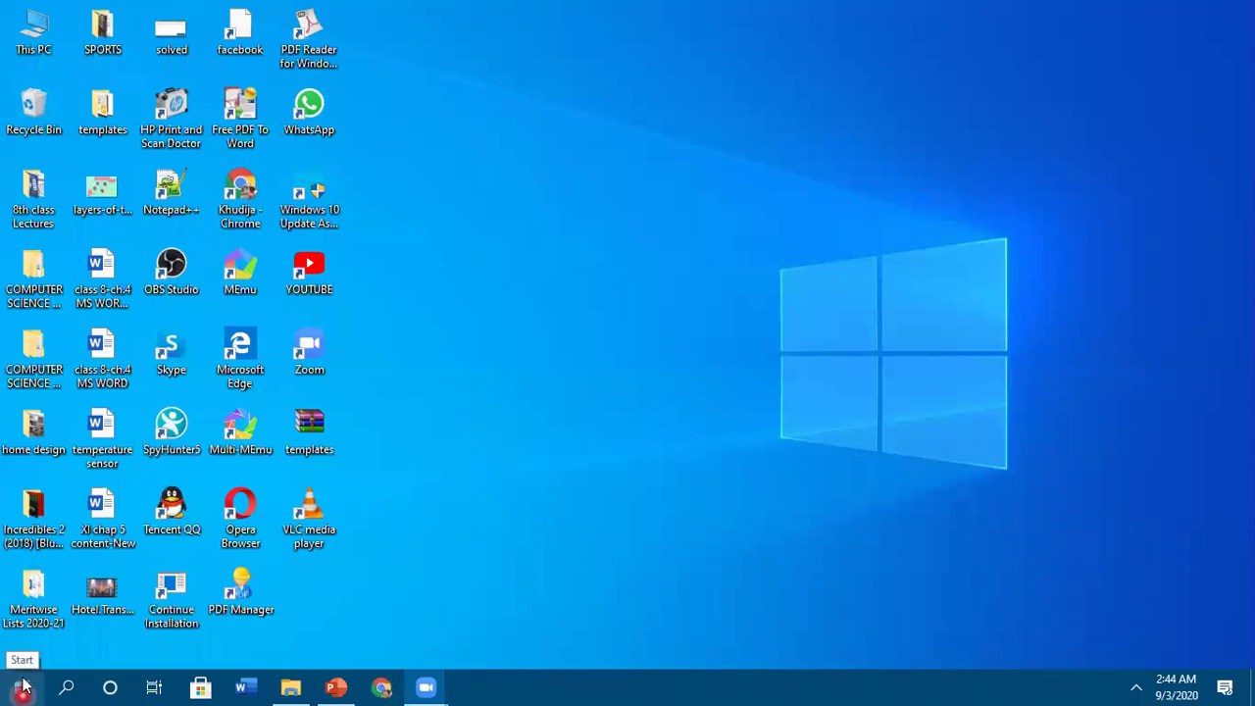
left_click(65, 688)
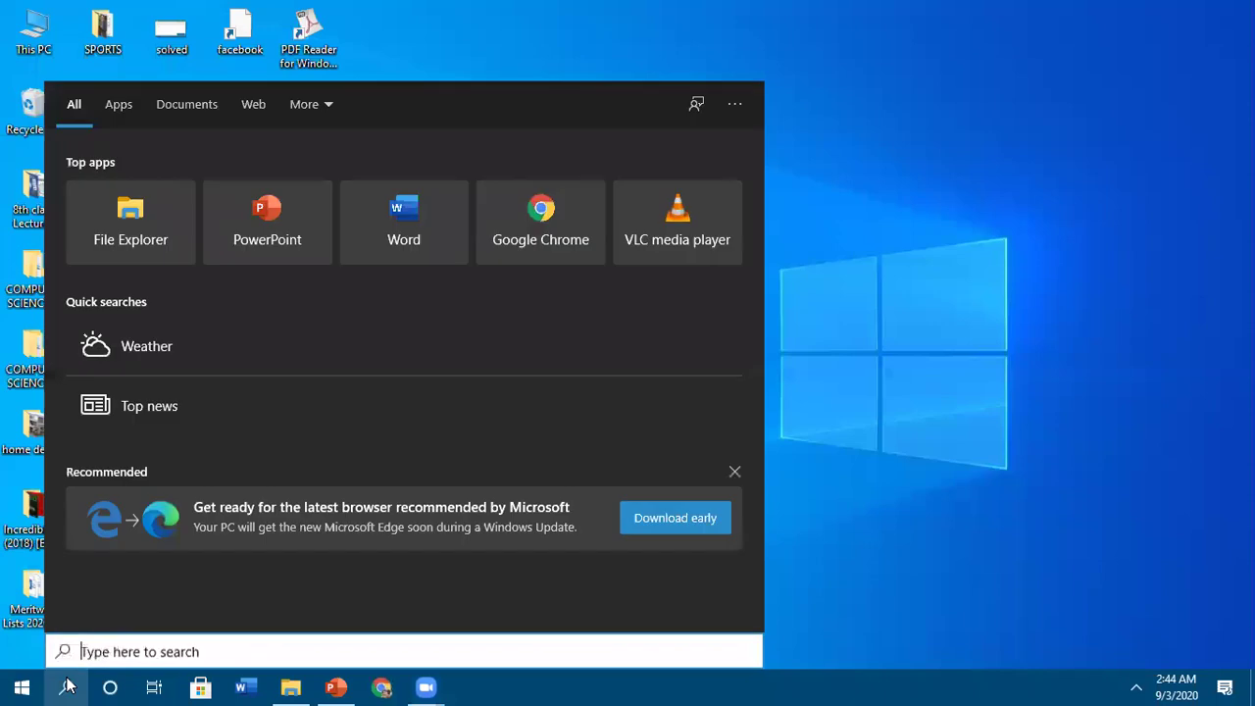
left_click(14, 686)
left_click(13, 686)
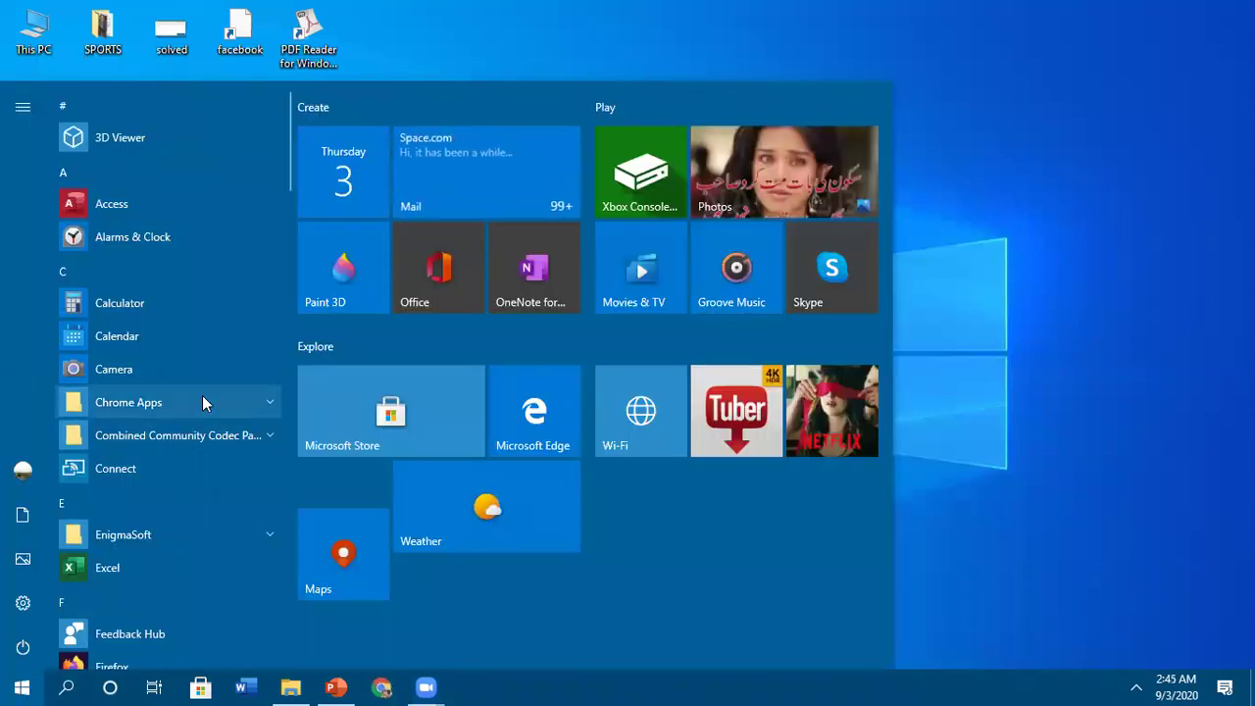
left_click(111, 686)
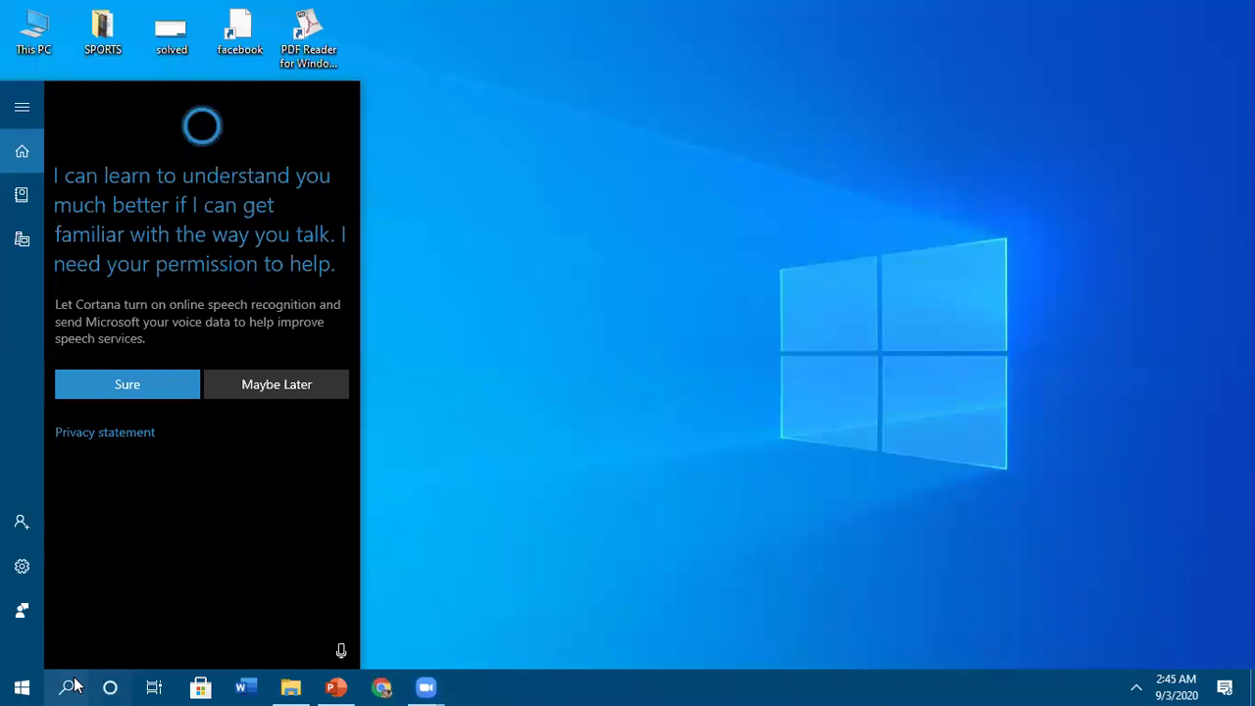
Step: Search Windows for "control" and open Control Panel at its Programs and Features page
left_click(67, 687)
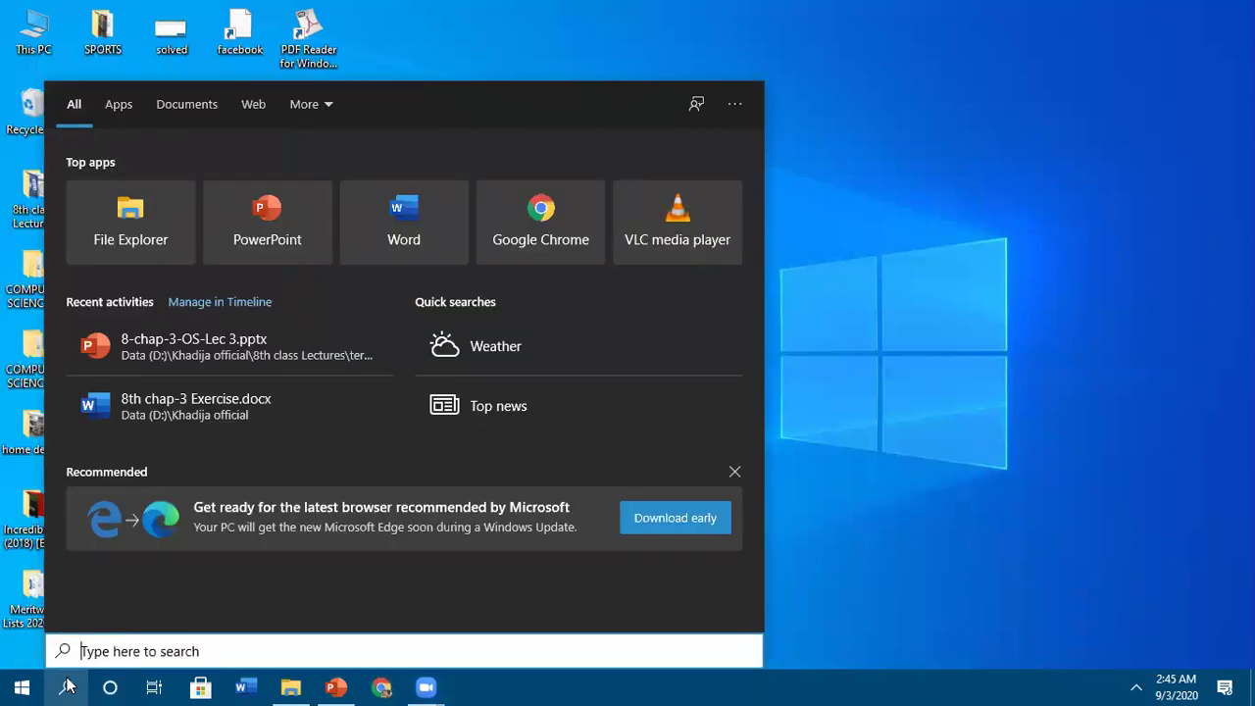
type("control")
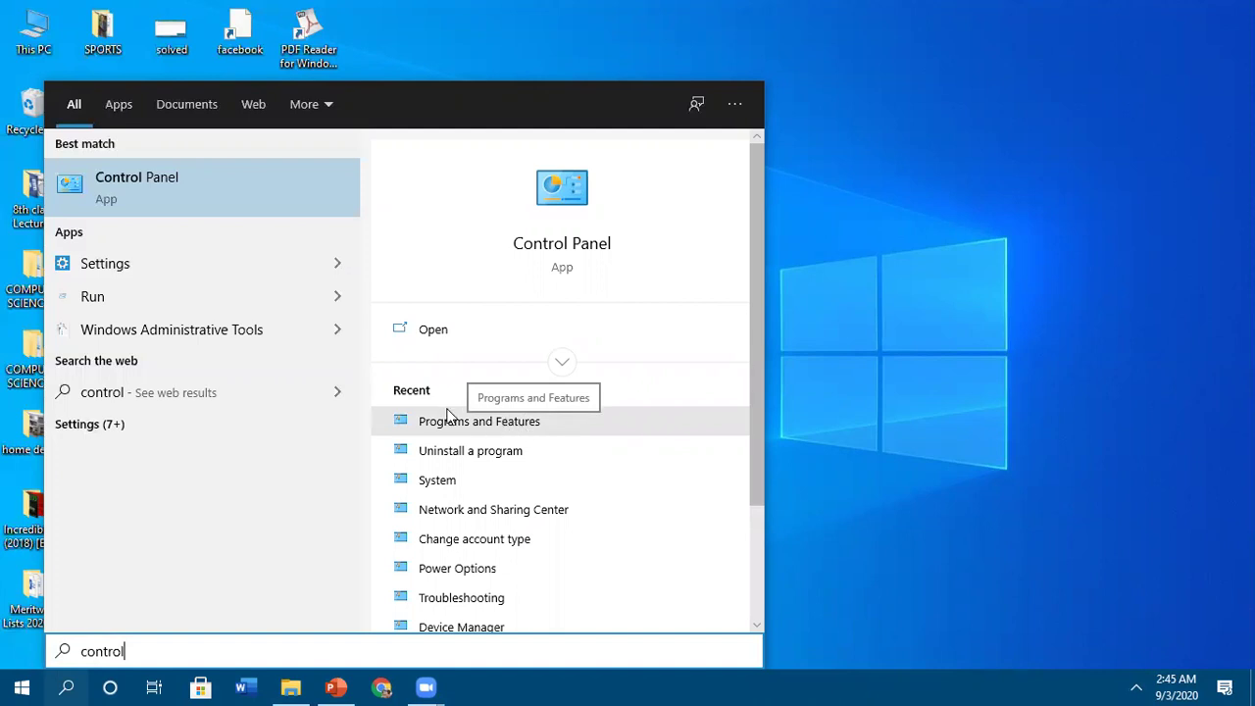
left_click(180, 178)
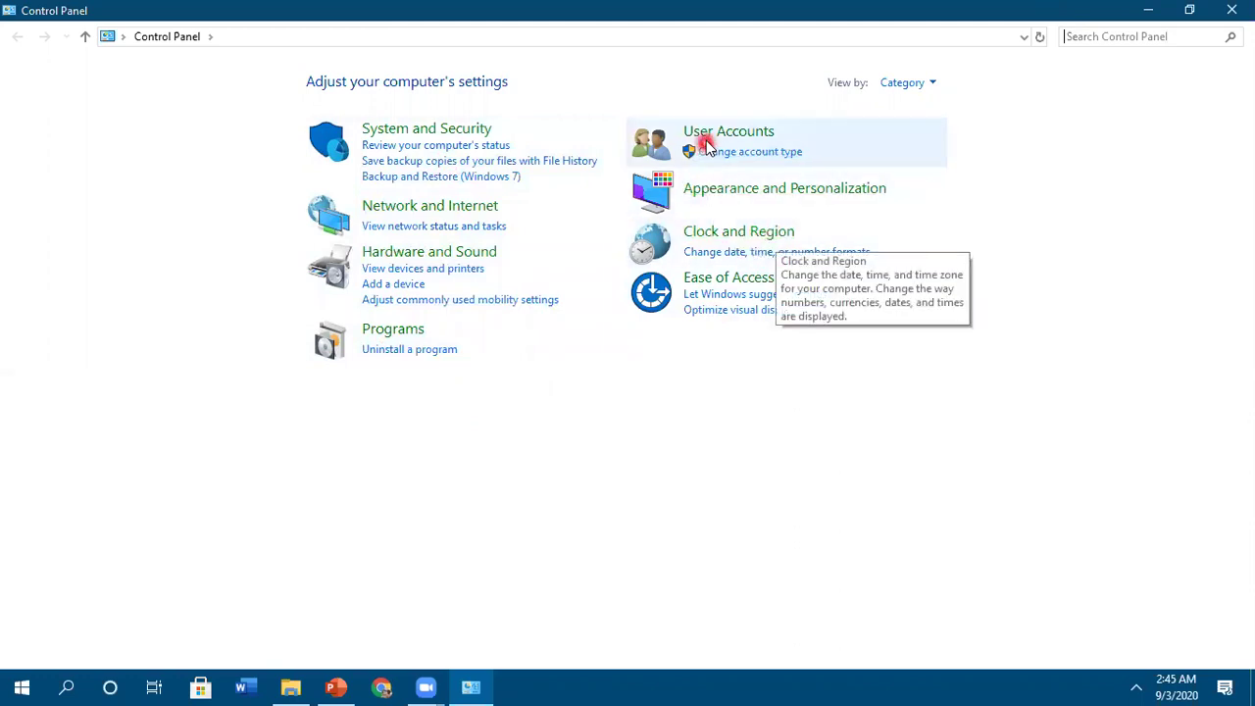
left_click(405, 336)
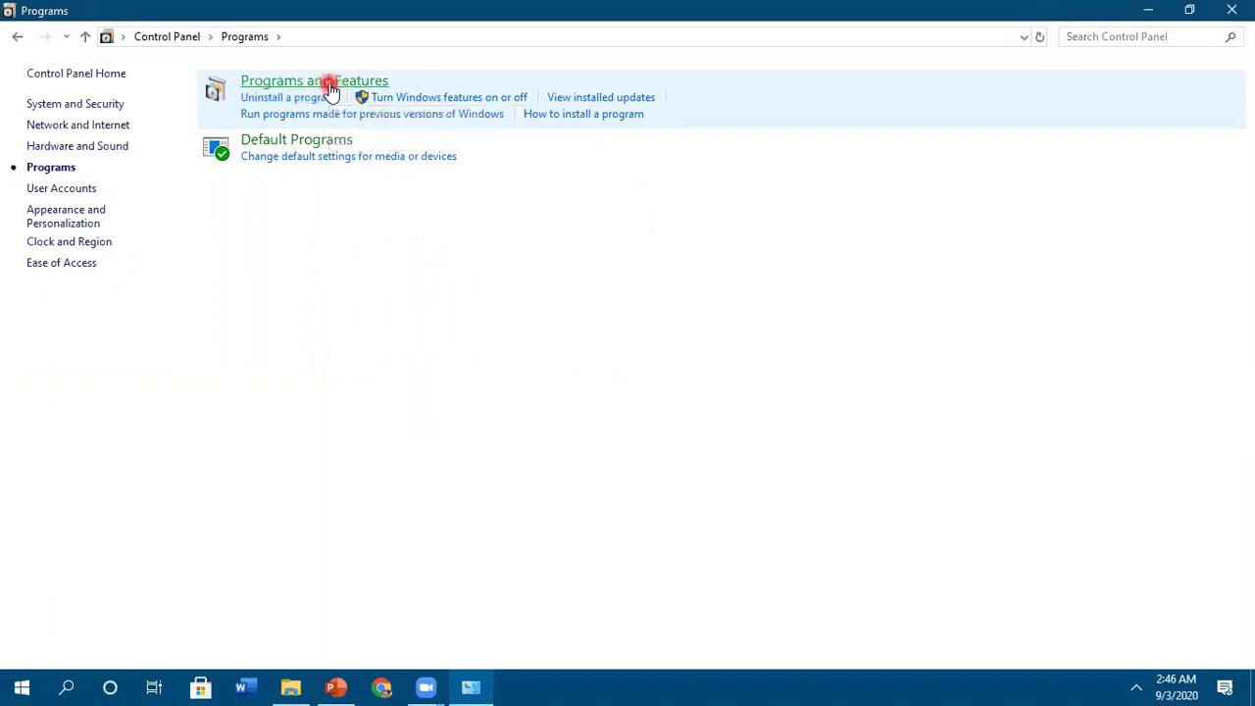
left_click(331, 85)
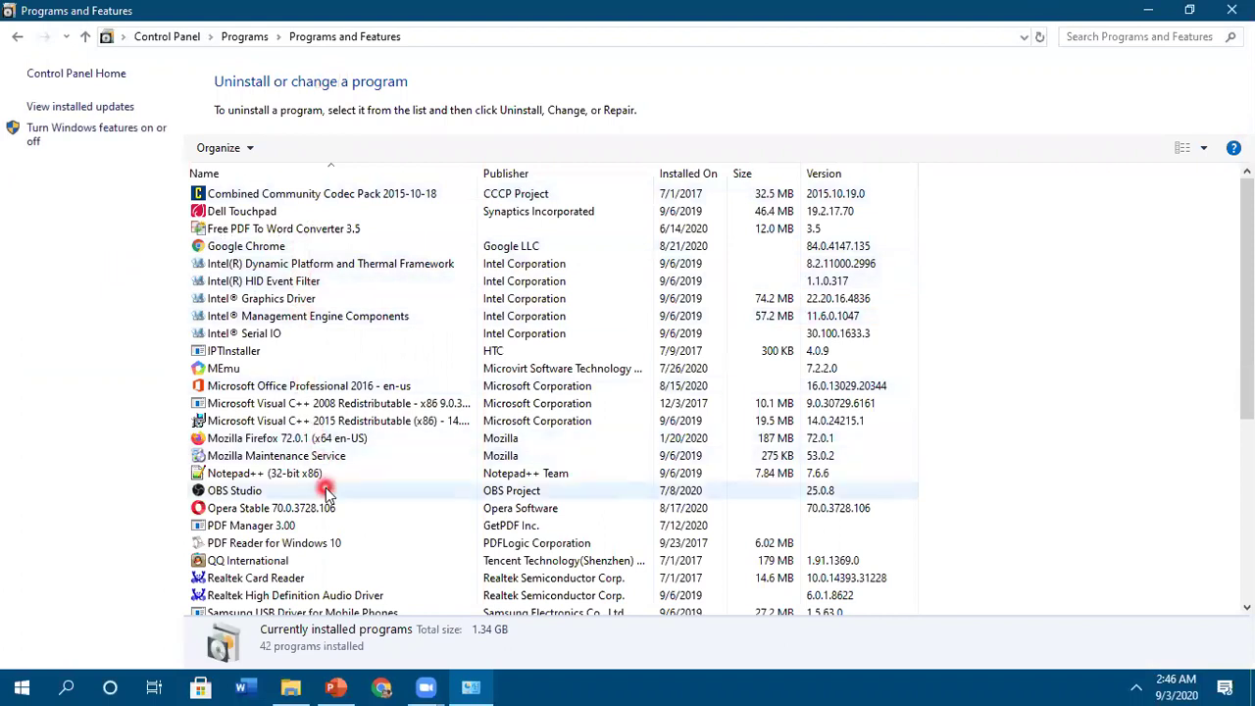
Step: Go through the list of installed programs and select VLC media player
key("Down")
key("Down")
key("Down")
key("Down")
key("Down")
key("Down")
key("Down")
key("Down")
key("Down")
key("Down")
key("Down")
key("Down")
key("Down")
key("Down")
key("Down")
key("Down")
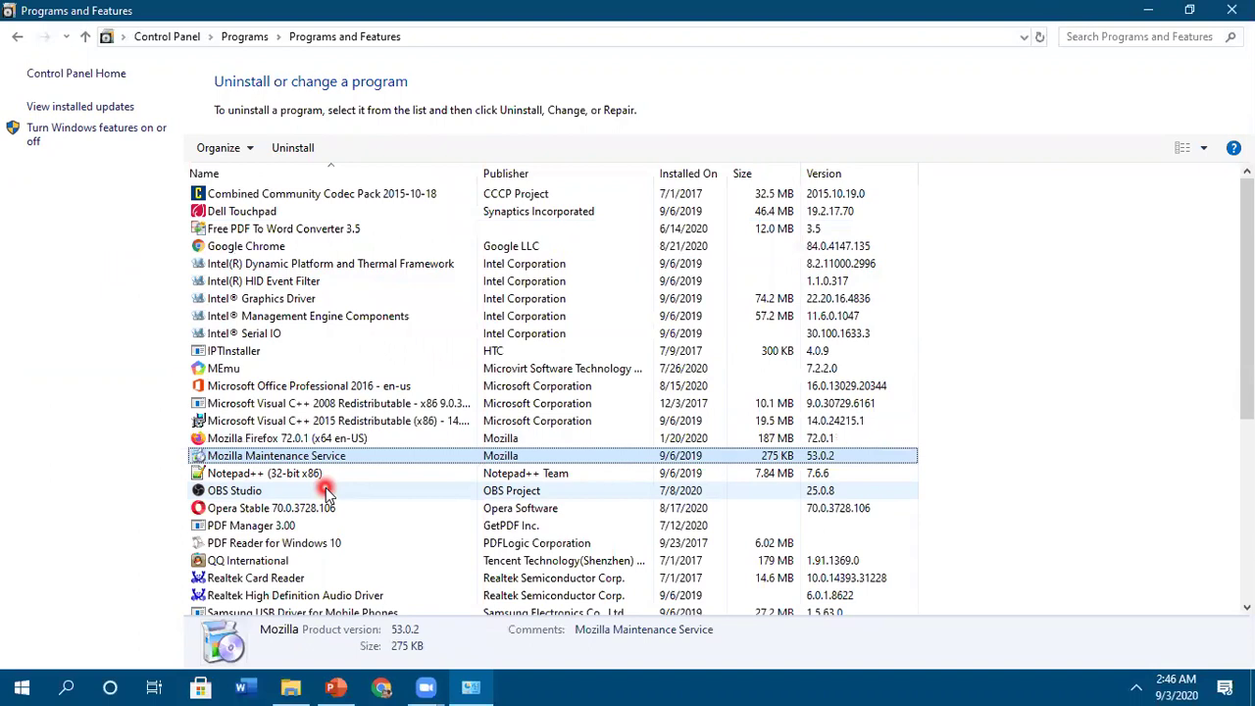
key("Down")
key("Down")
key("Down")
key("Down")
key("Down")
key("Down")
key("Down")
key("Down")
key("Down")
key("Down")
key("Down")
key("Down")
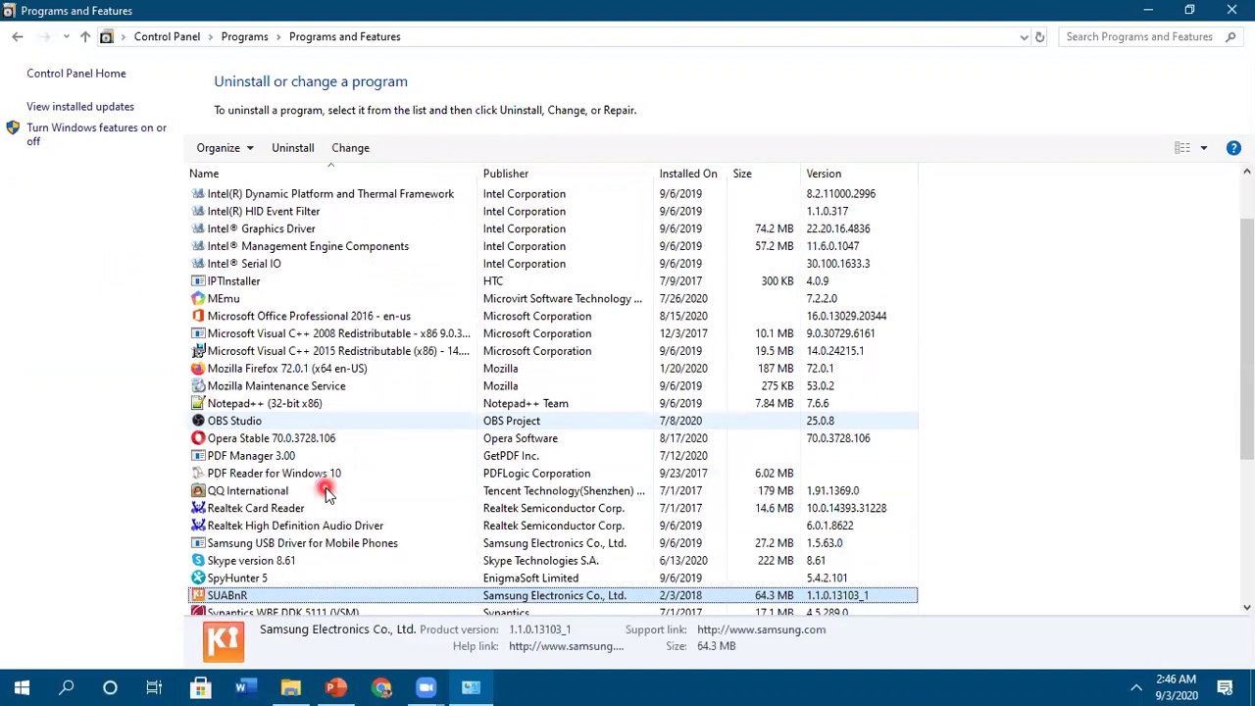
key("Down")
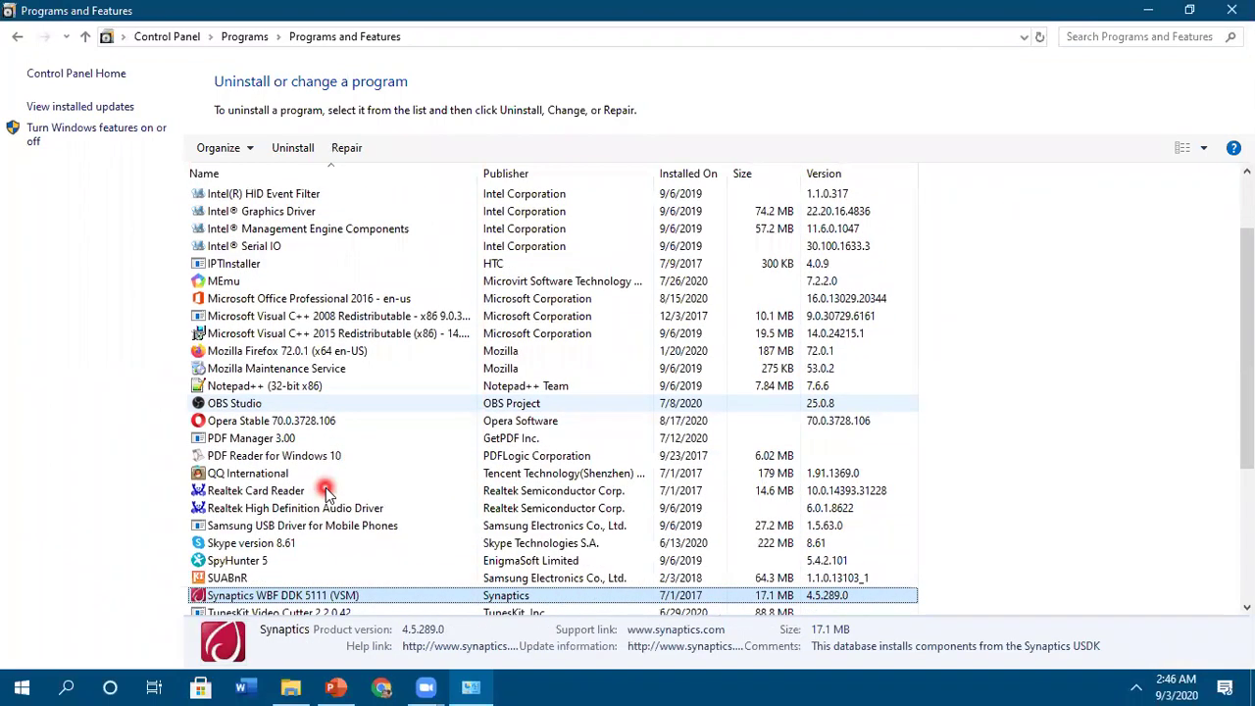
key("Down")
key("Down")
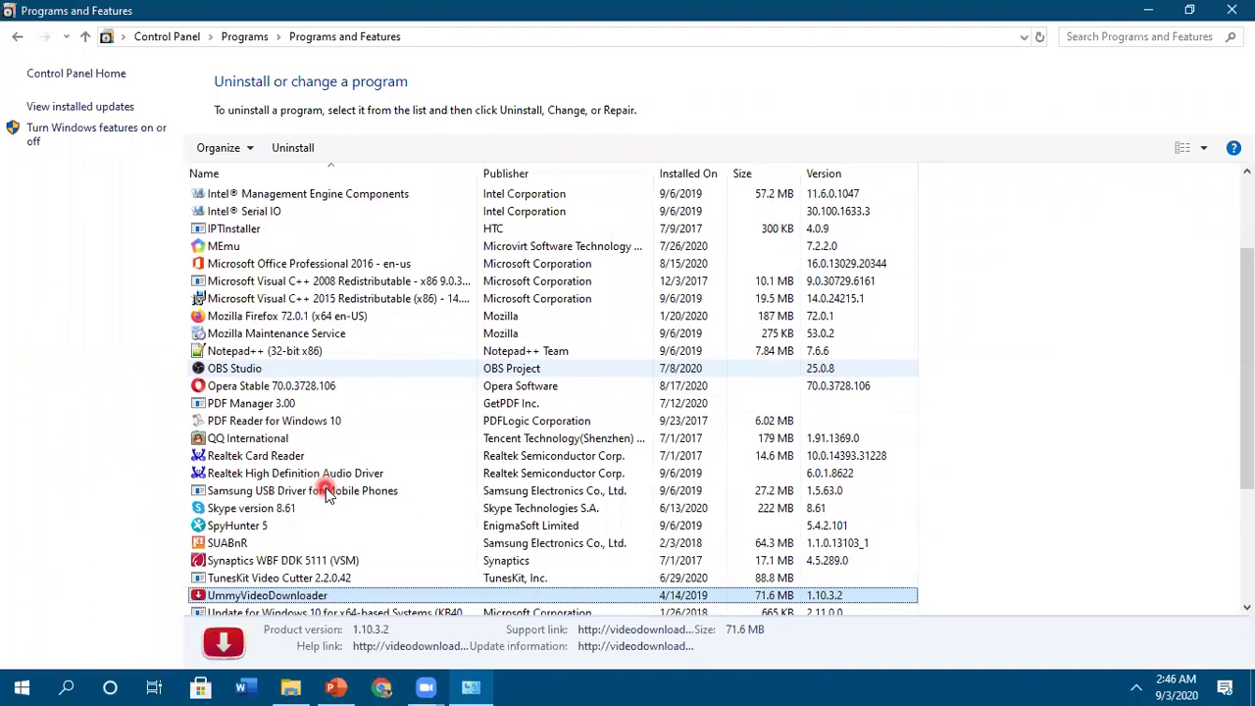
key("Down")
key("Down")
key("Down")
key("Down")
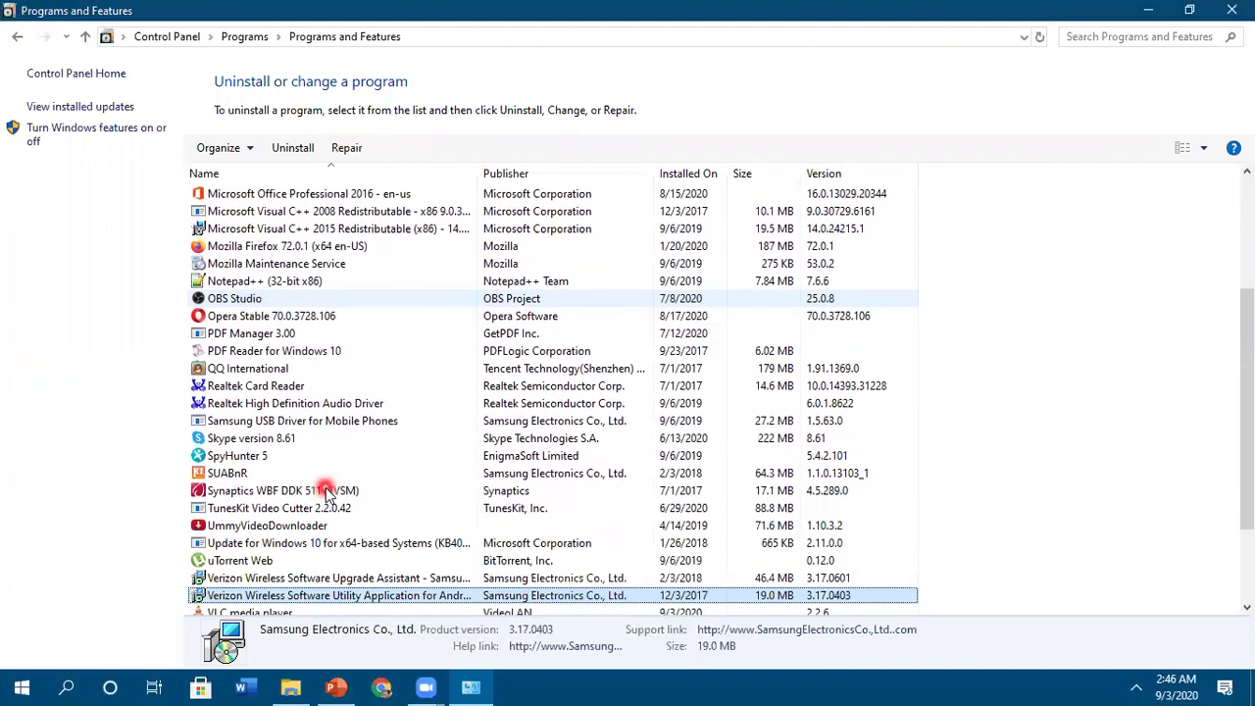
key("Down")
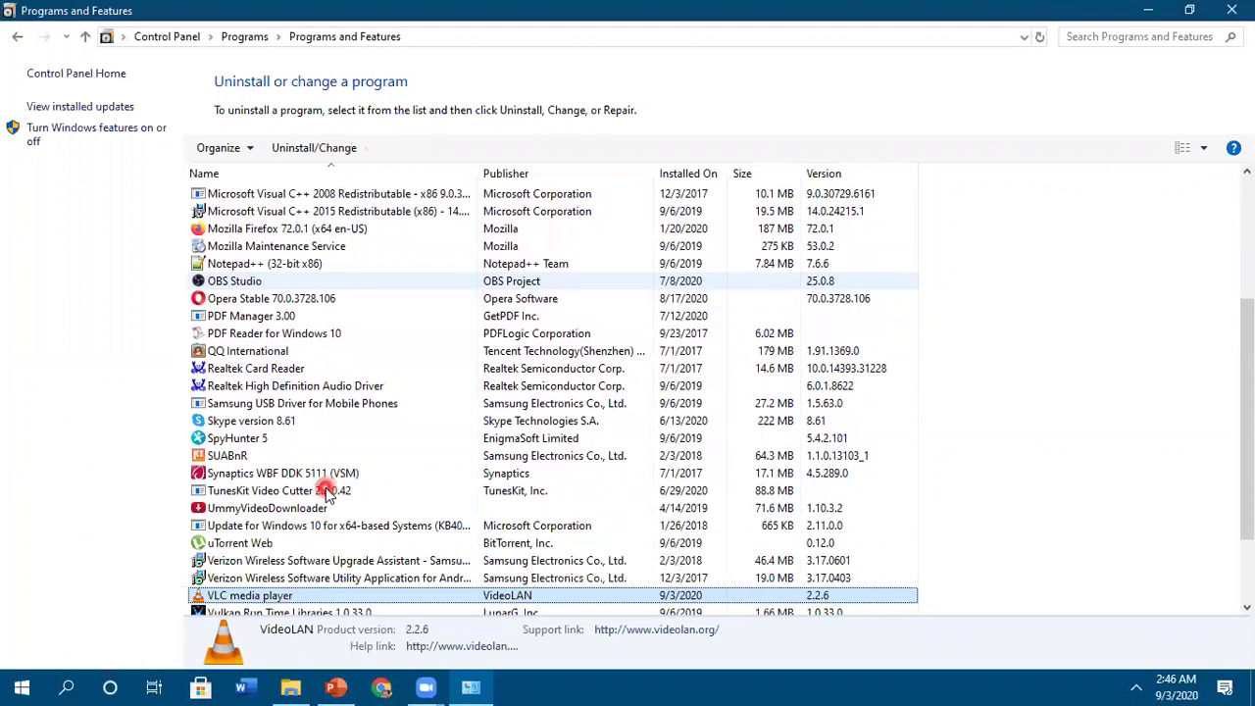
key("Down")
key("Down")
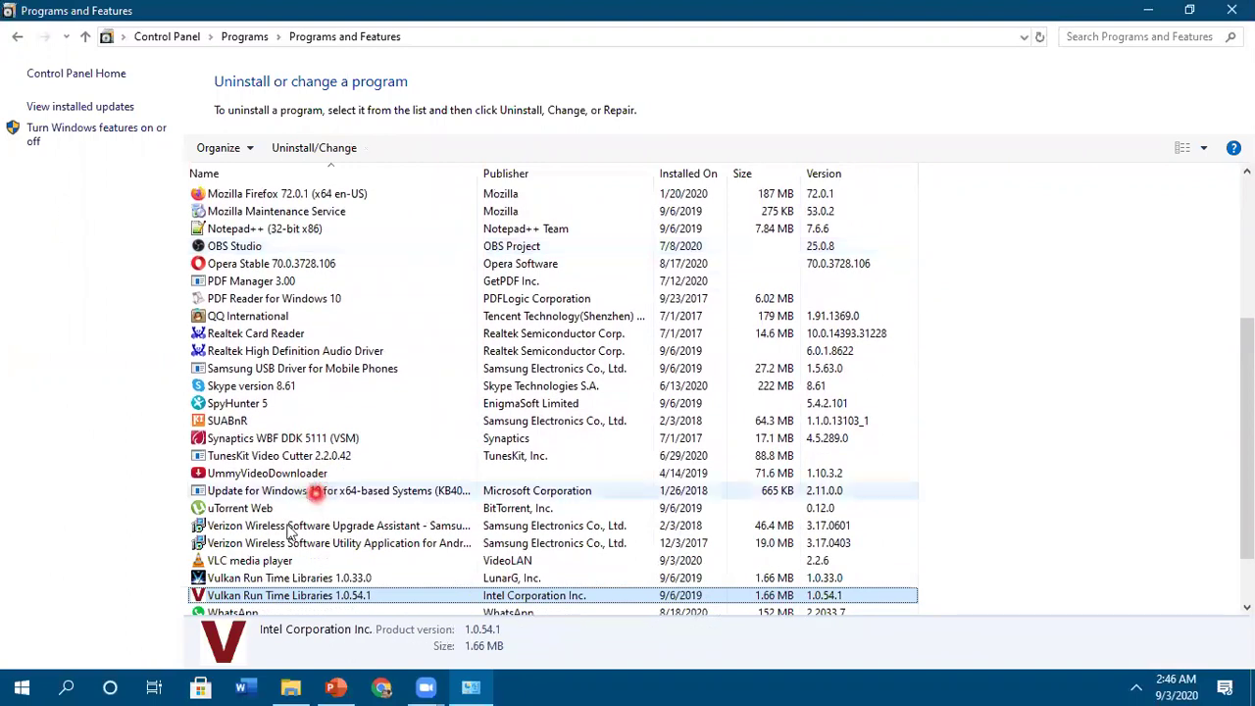
left_click(263, 567)
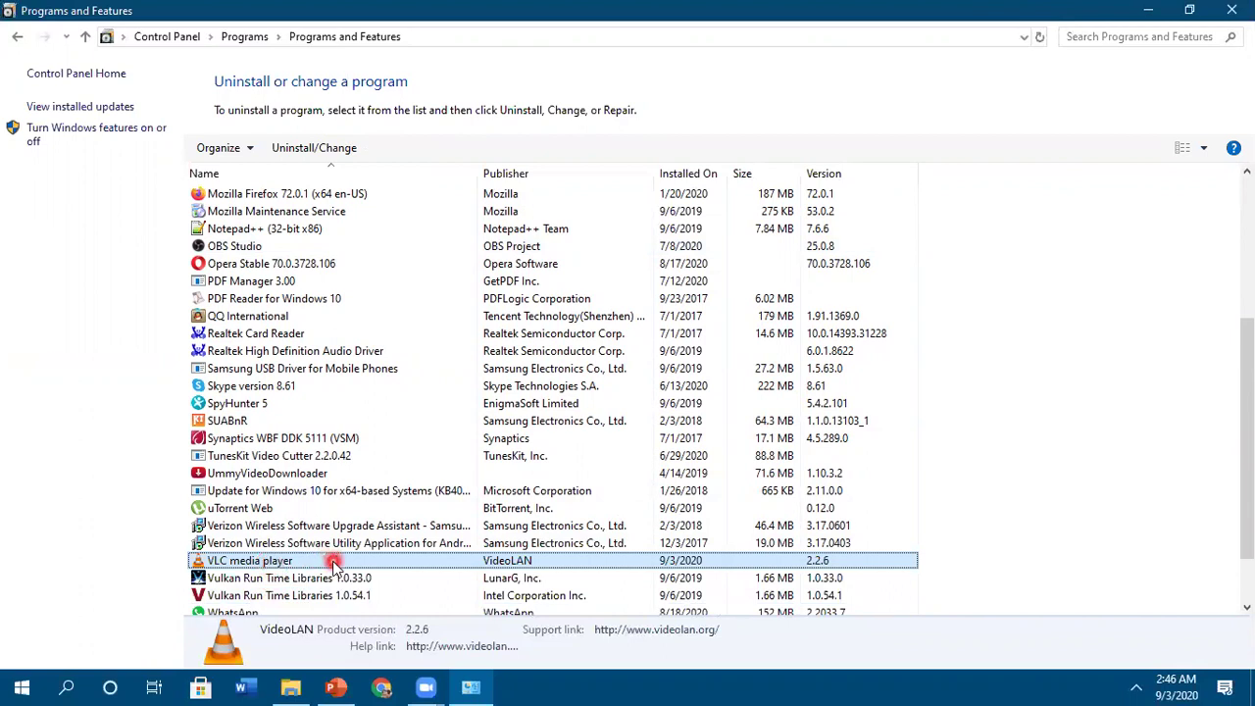
Step: Uninstall VLC media player with its uninstall wizard, leaving Delete preferences and cache unchecked, and finish the wizard
right_click(333, 566)
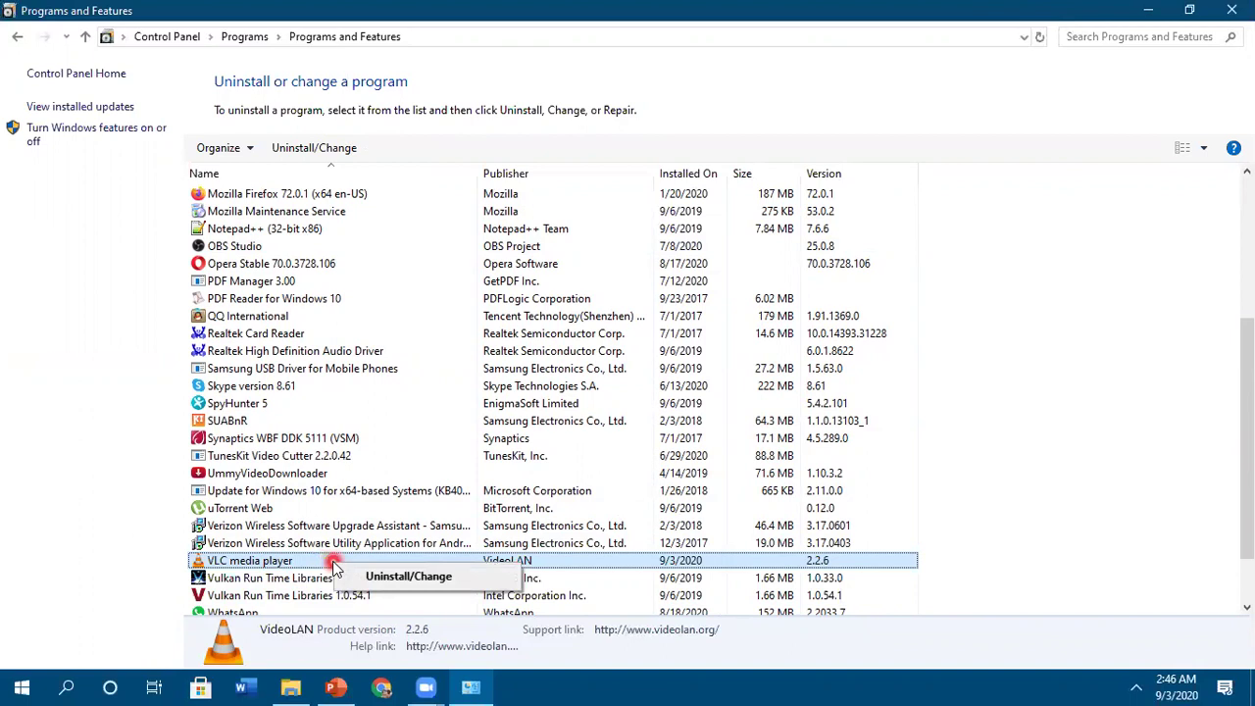
left_click(452, 575)
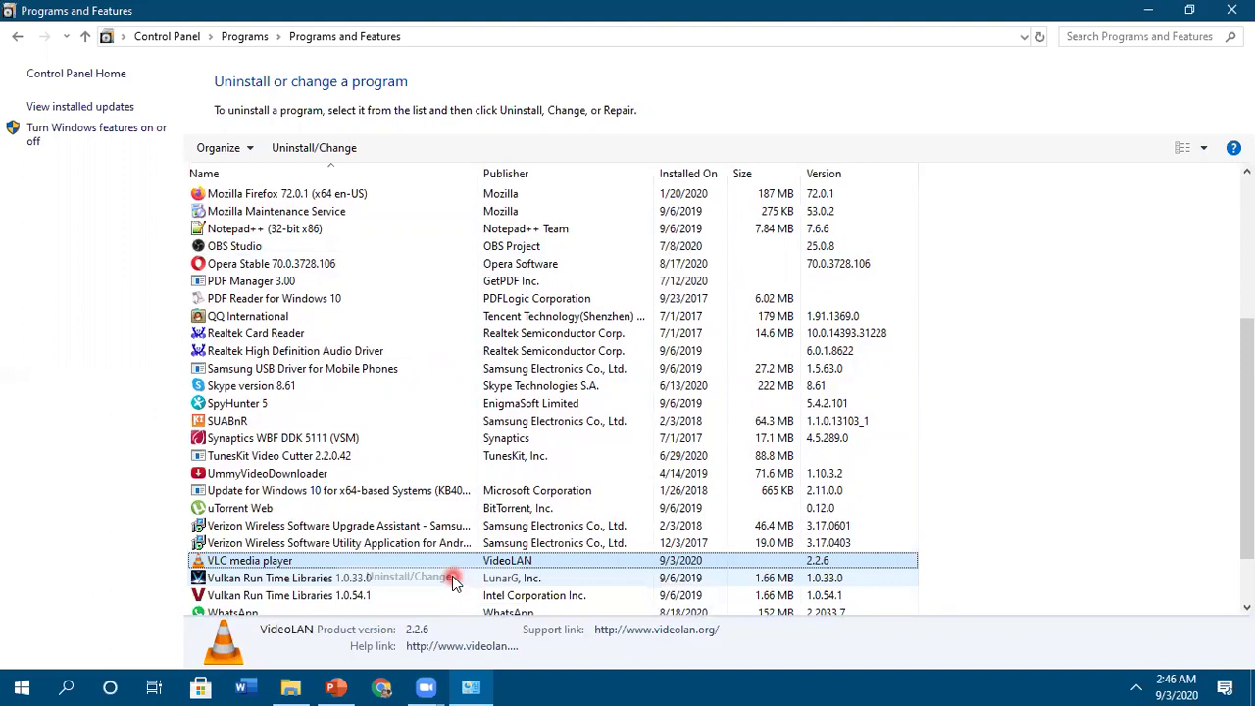
left_click(535, 457)
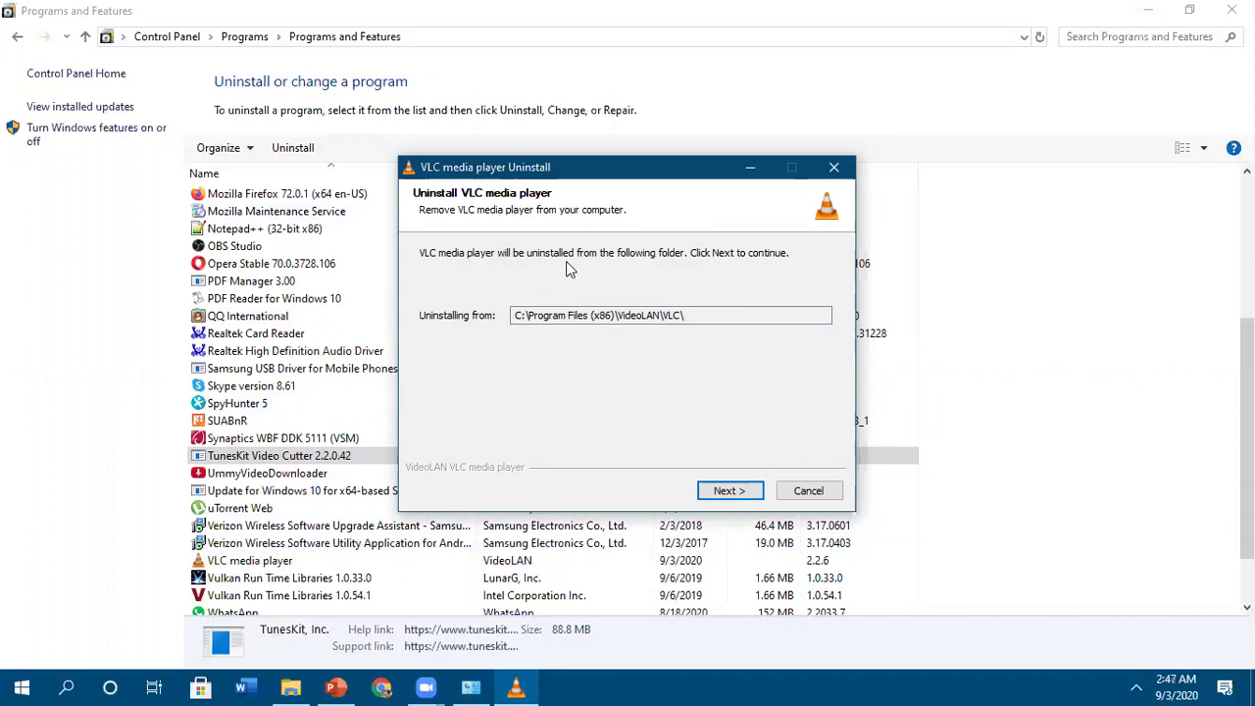
left_click(725, 492)
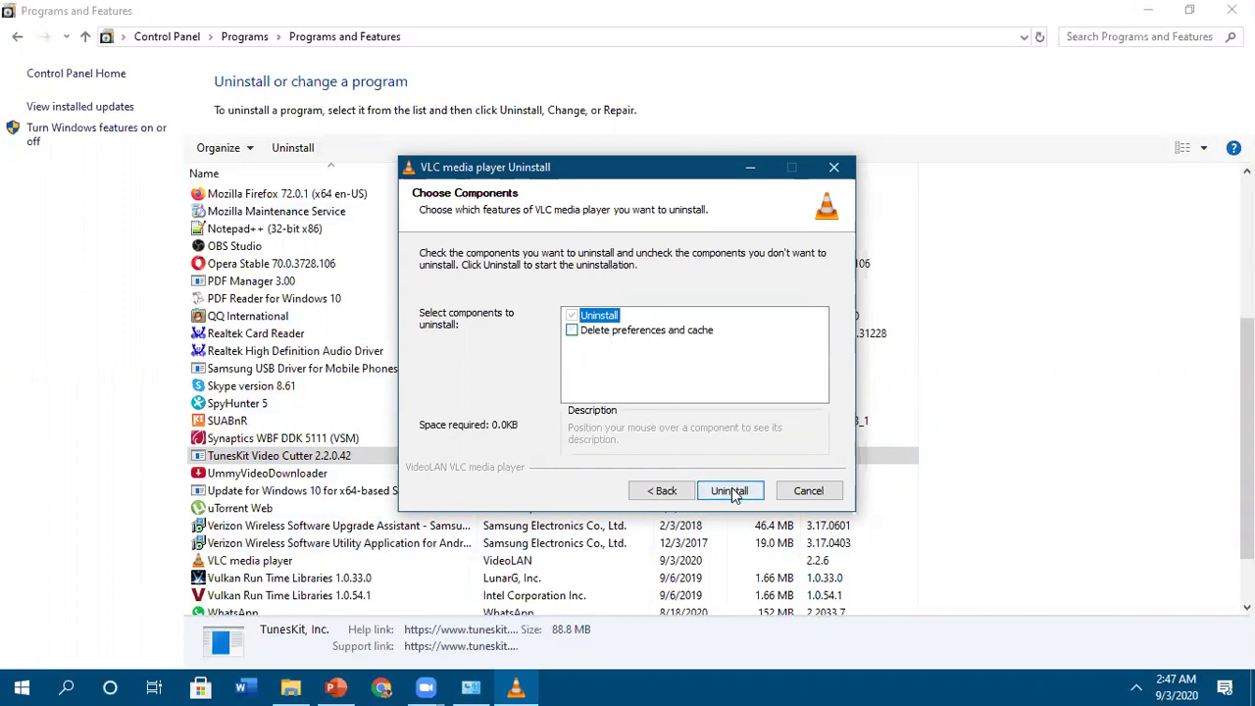
left_click(729, 492)
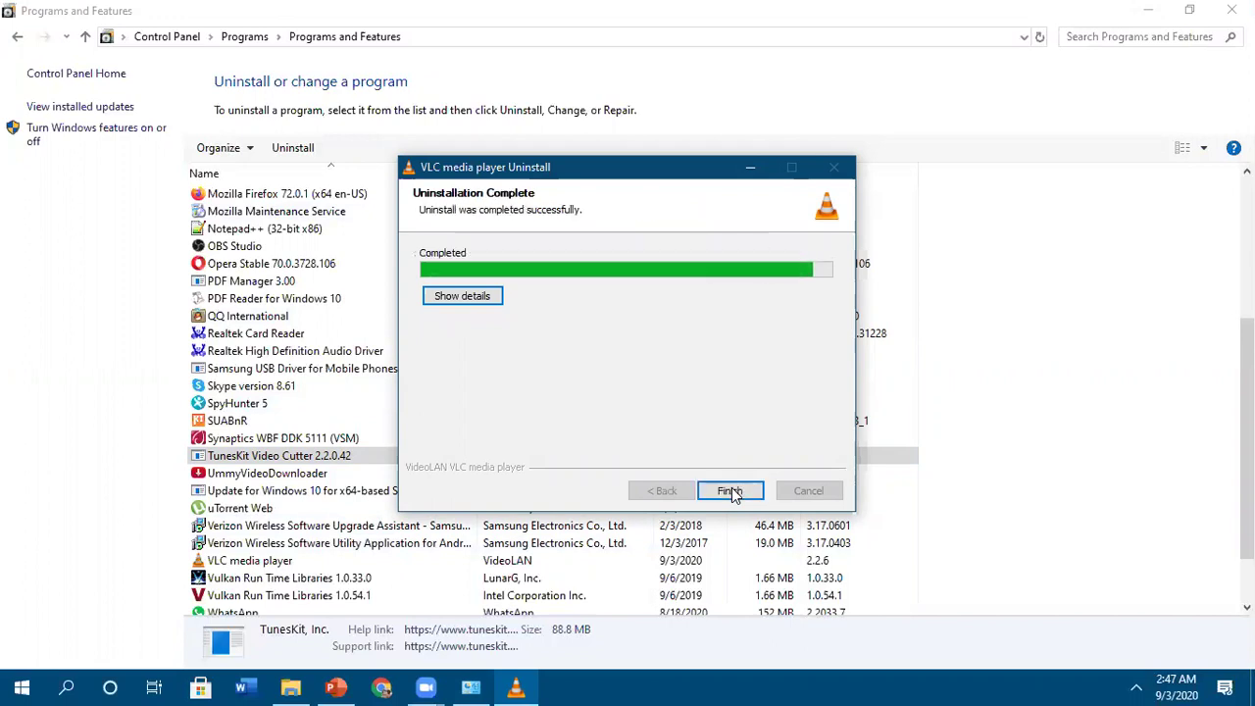
left_click(731, 491)
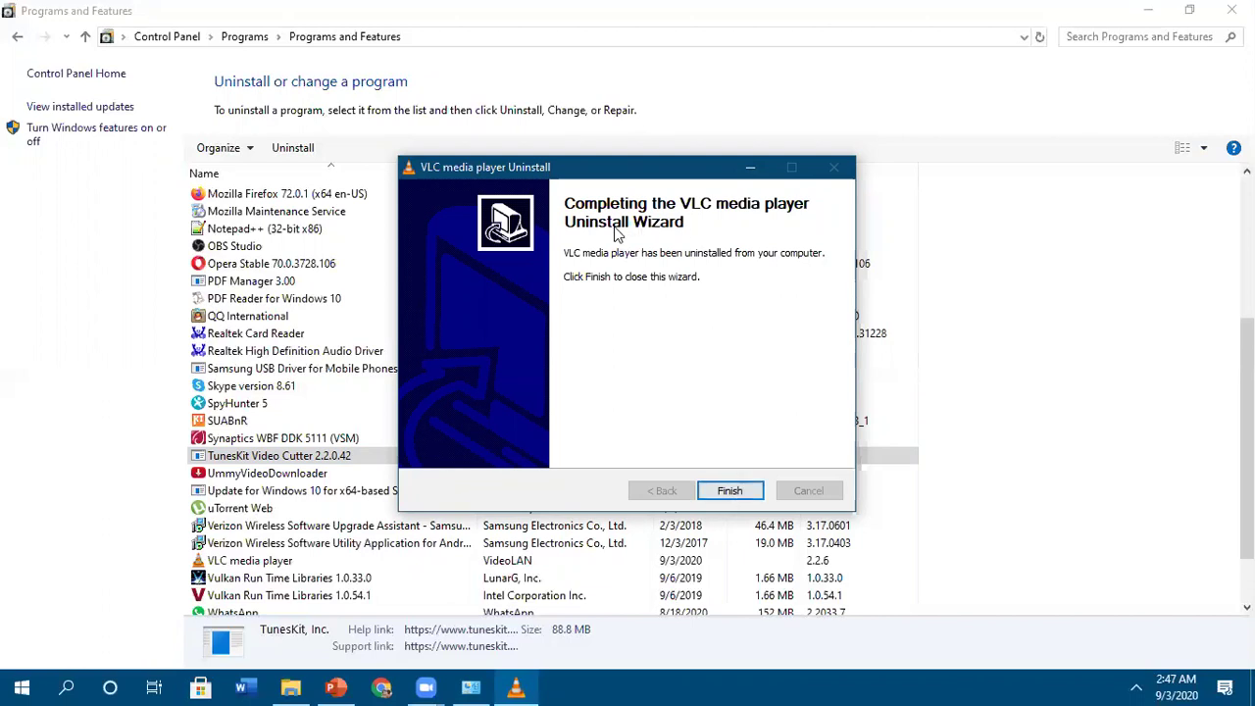
left_click(731, 490)
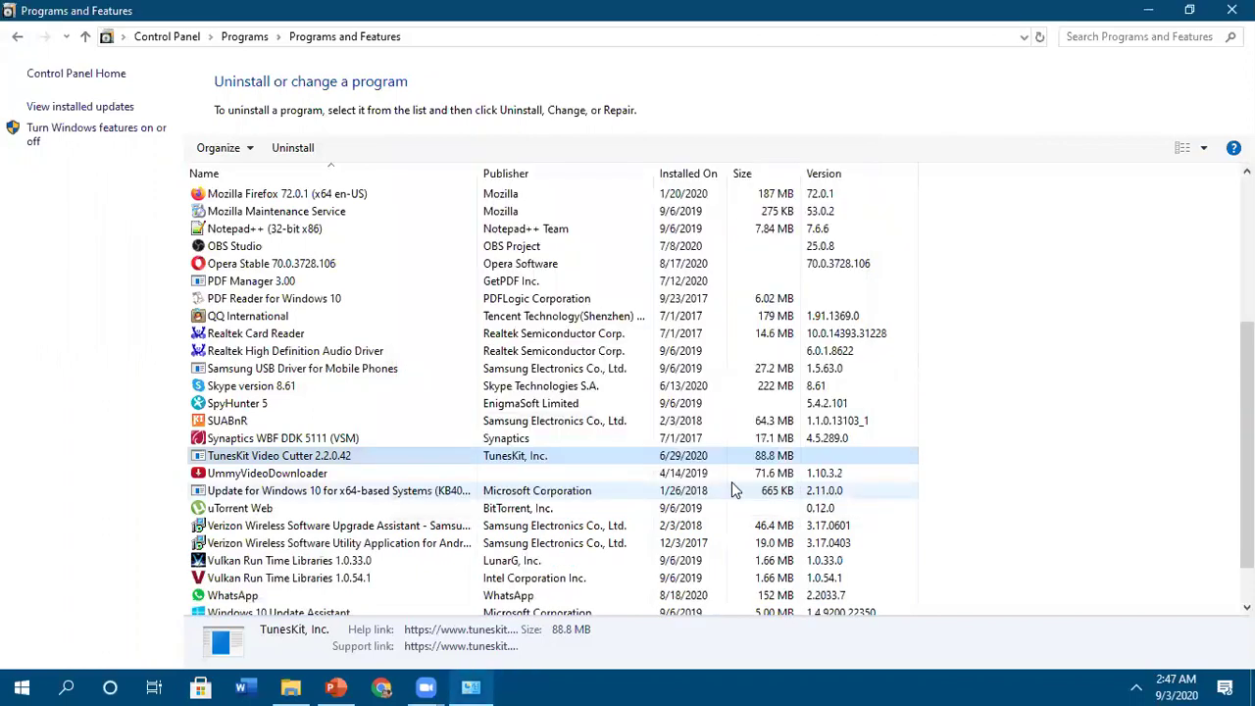
Step: Minimize Programs and Features, switch to the PowerPoint presentation 8-chap-3-OS-Lec 3 and resume the slide show through to the Formatting hard disks slide
left_click(1153, 9)
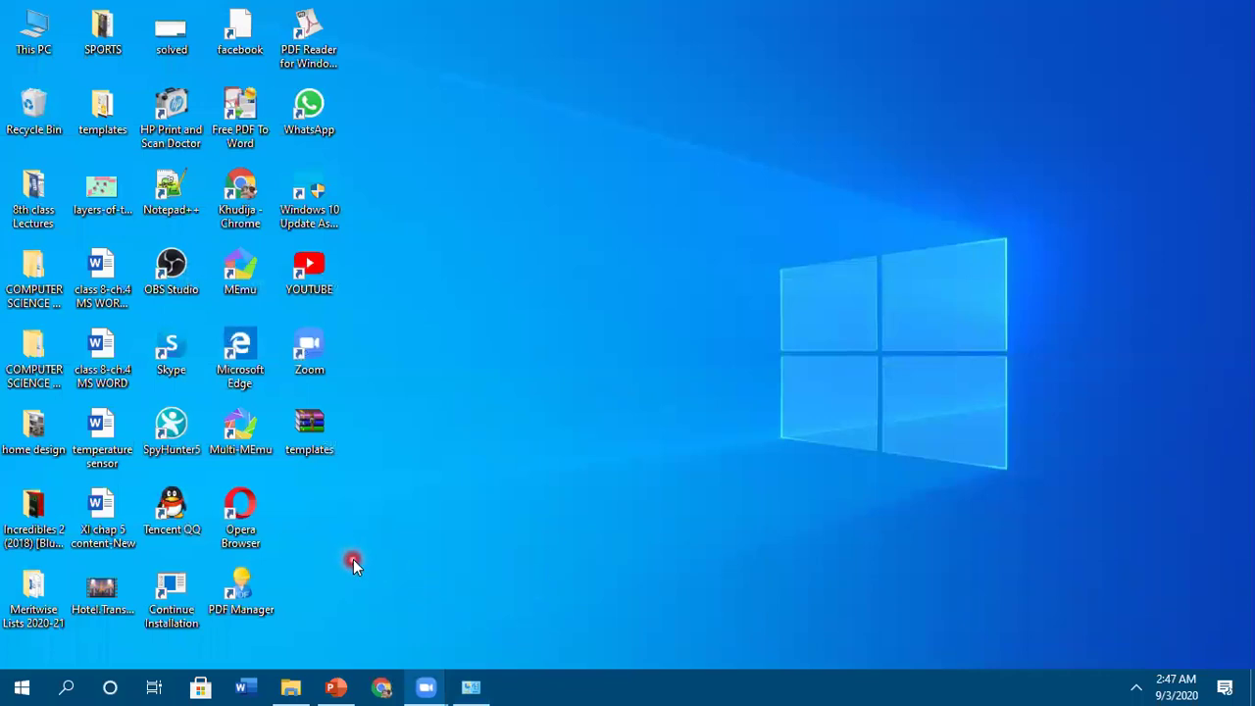
left_click(341, 687)
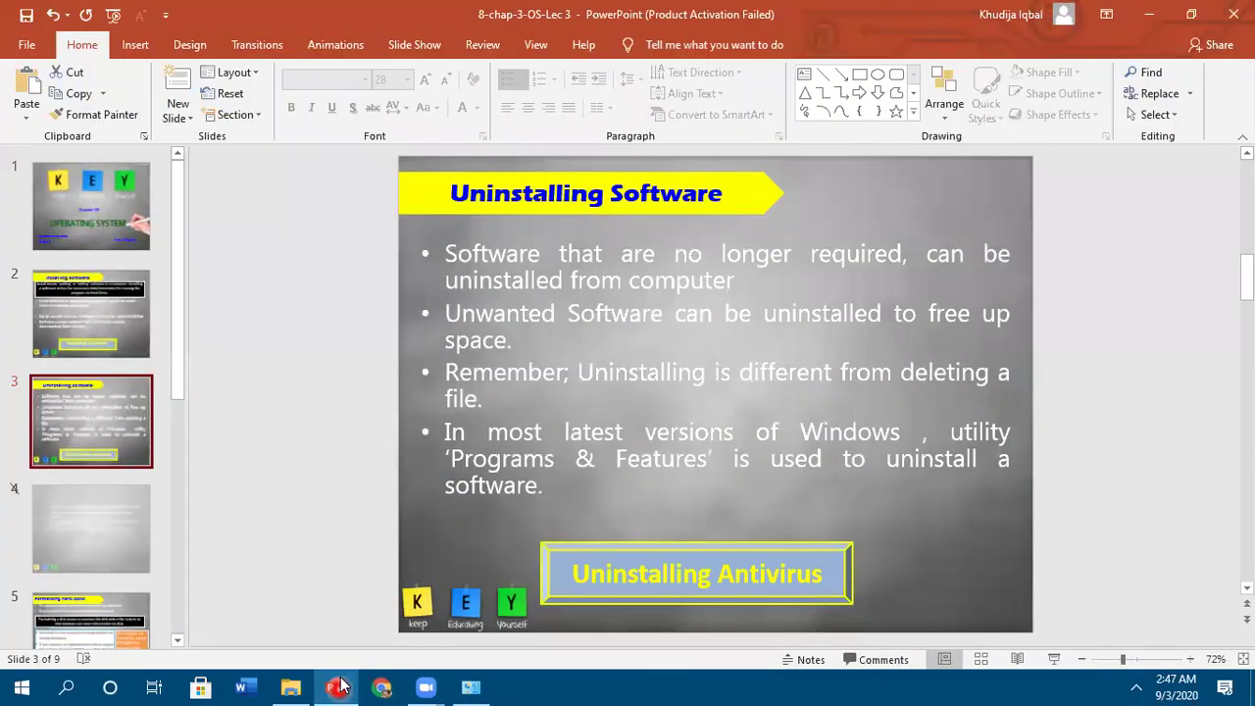
left_click(1054, 660)
left_click(1054, 658)
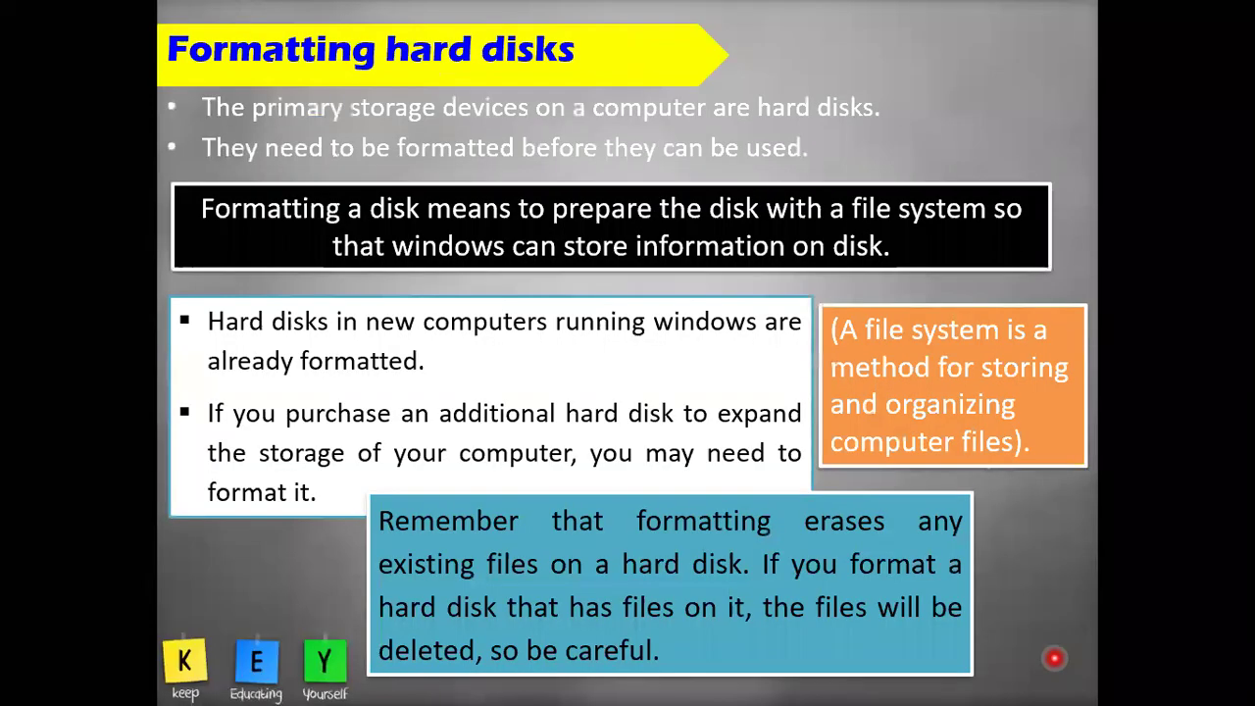